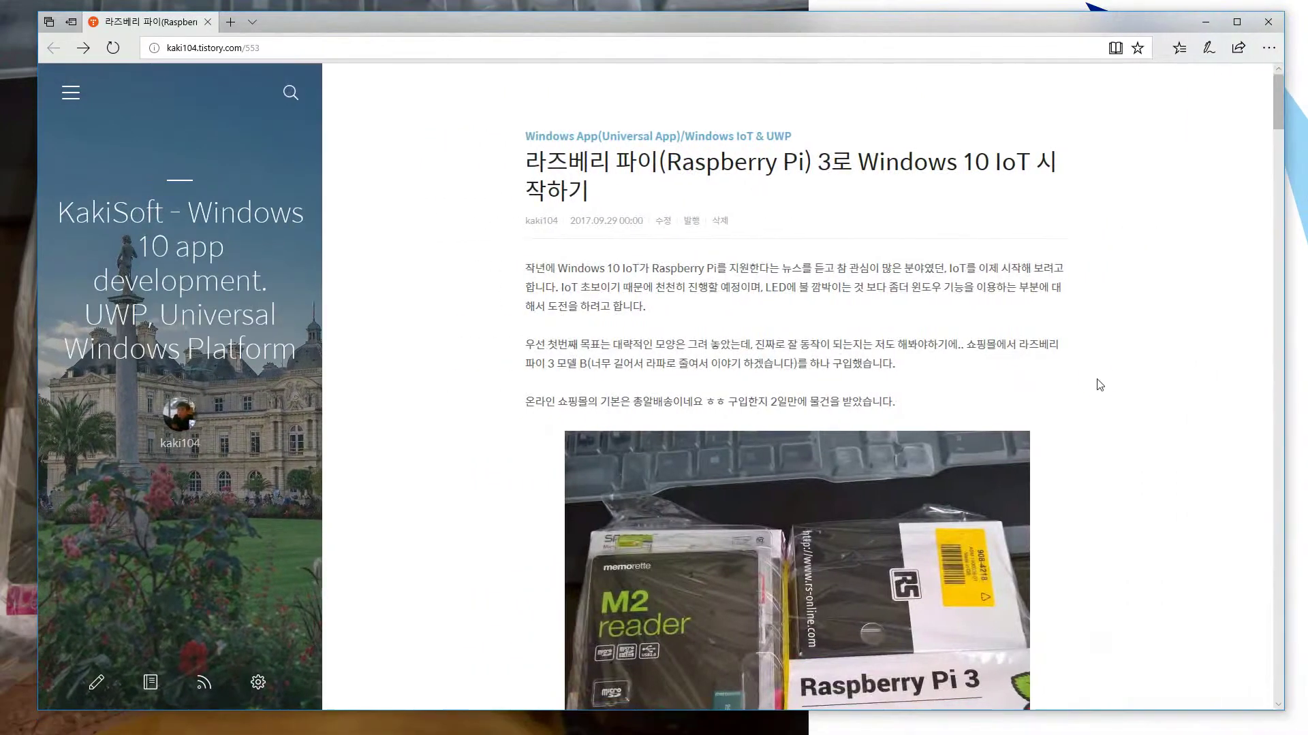
Read the article's introduction on the Raspberry Pi 3 and Windows 10 IoT, down to the IoT Core dashboard section
scroll(1098, 382, down, 4)
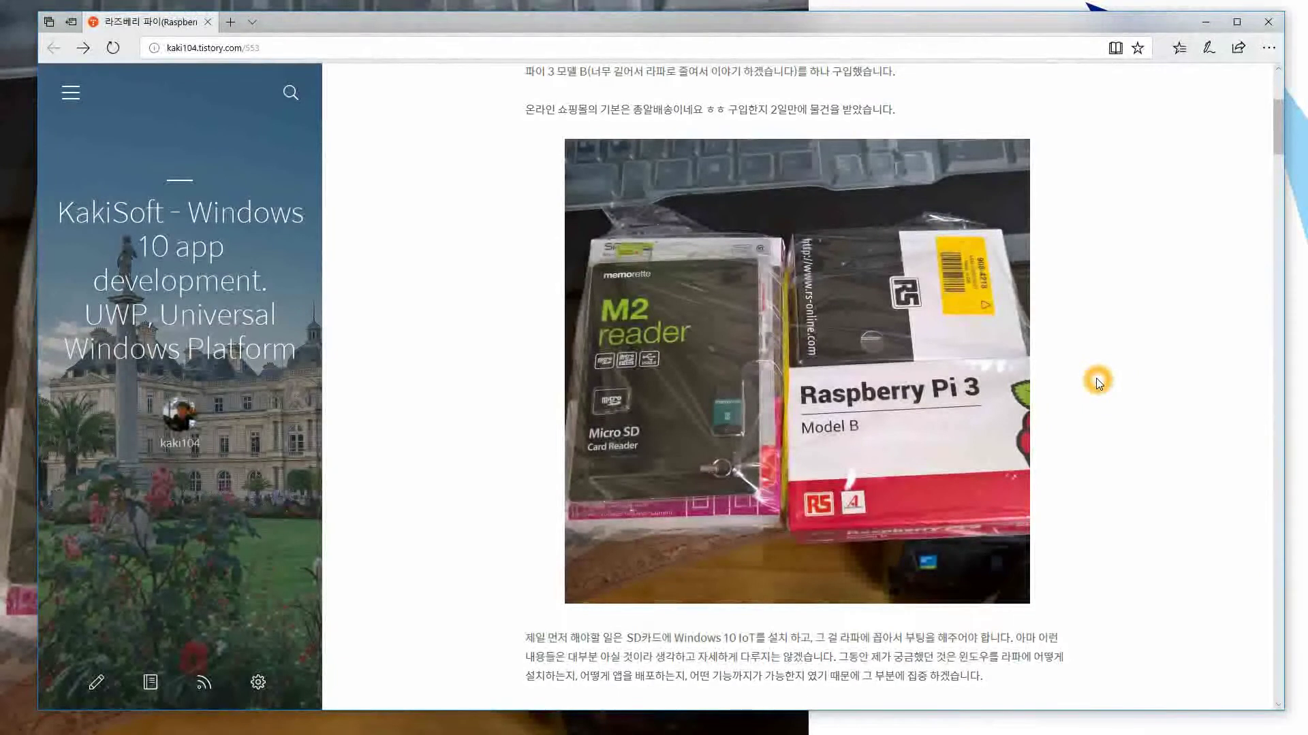
scroll(1096, 381, down, 6)
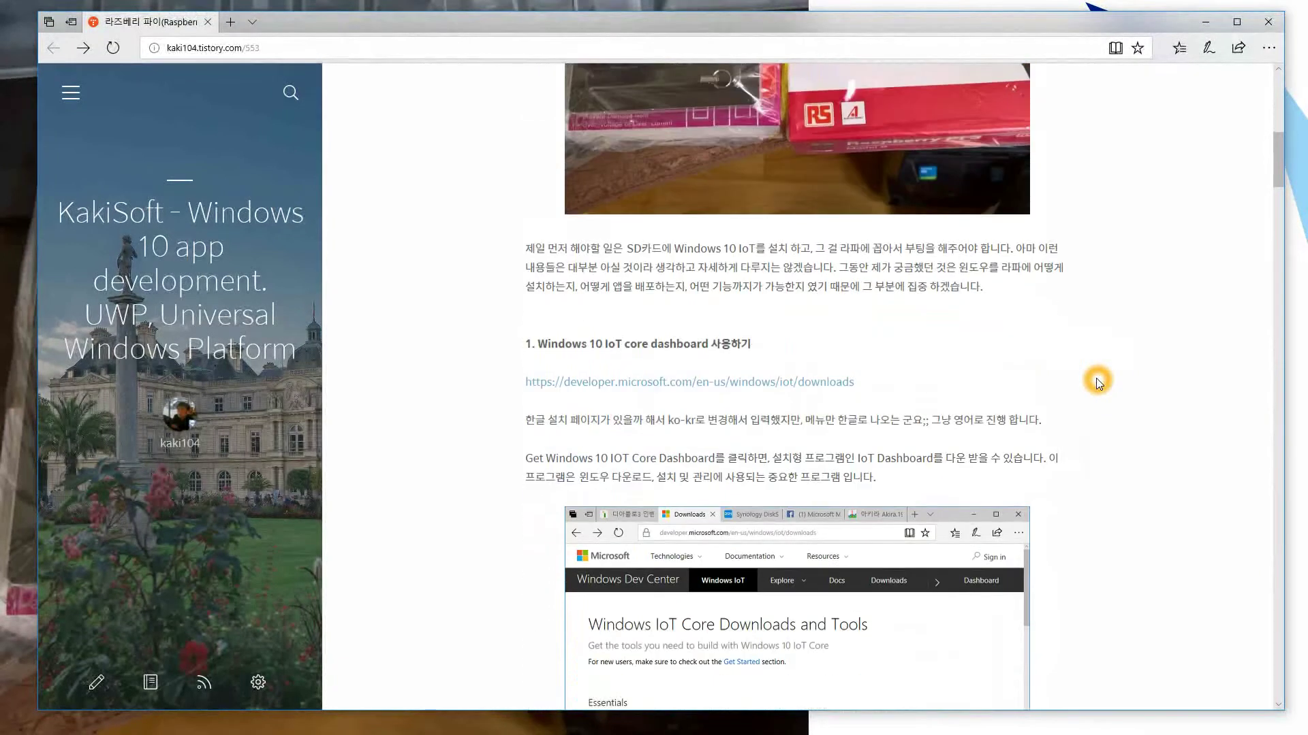
scroll(1097, 380, down, 3)
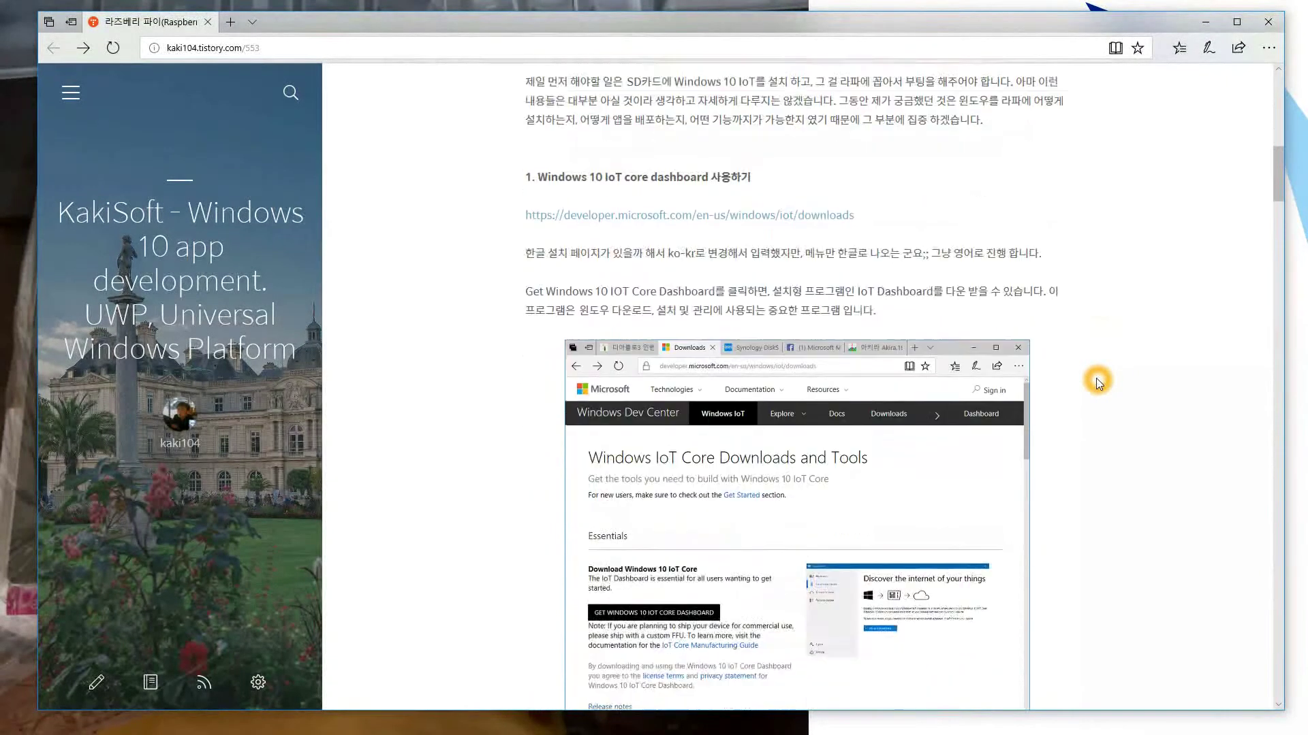
scroll(1097, 380, down, 2)
scroll(1097, 380, up, 2)
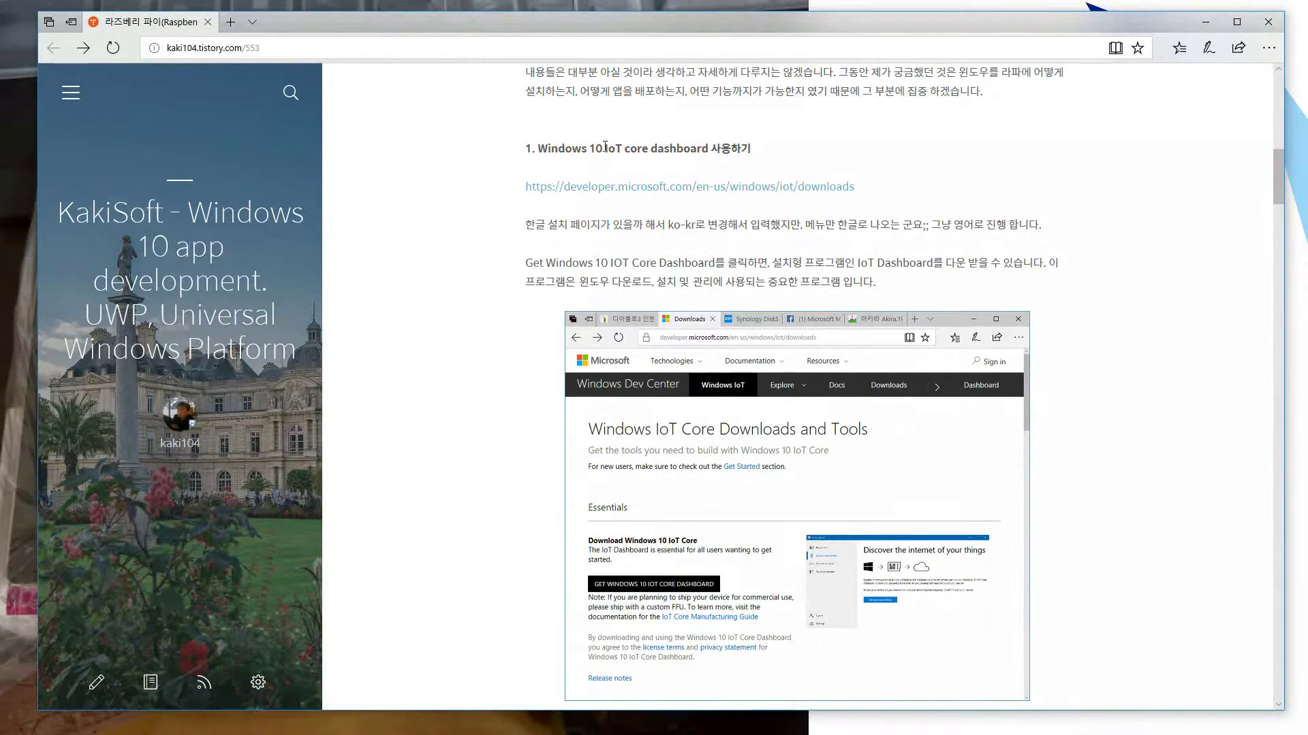
Examine the section on the Windows 10 IoT Core dashboard, including its download link and the downloads page screenshot
drag(626, 150, 701, 149)
scroll(1019, 239, down, 4)
scroll(948, 278, up, 1)
scroll(949, 278, up, 1)
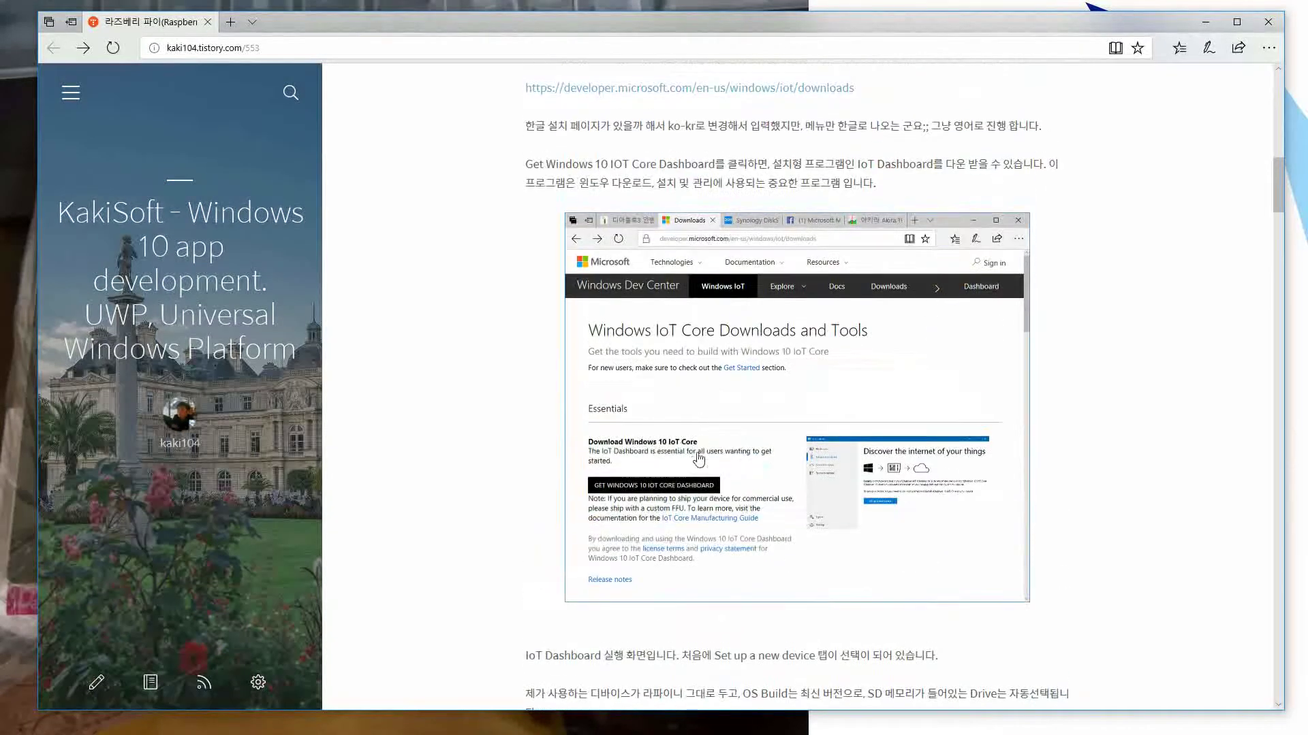
click(522, 86)
drag(519, 82, 769, 112)
click(821, 111)
drag(514, 74, 874, 103)
key(Escape)
scroll(820, 164, down, 3)
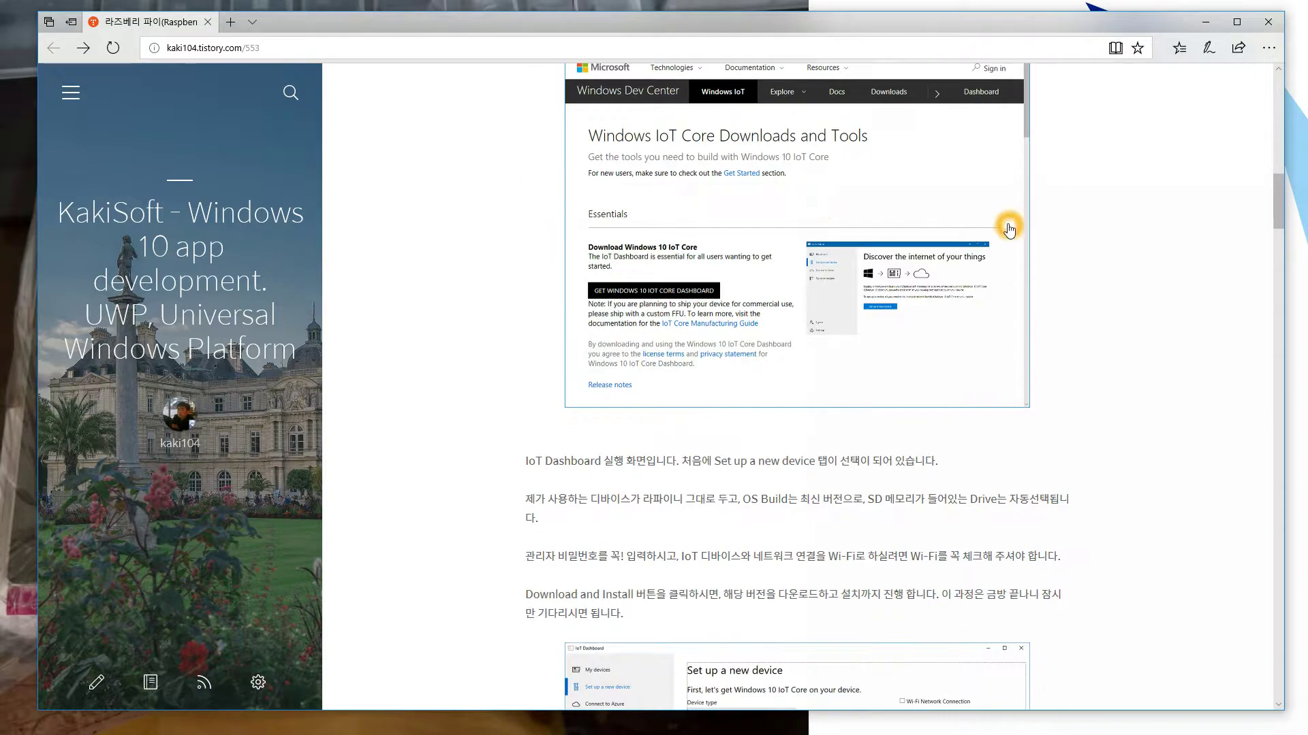
Examine the article's screenshot of the "Set up a new device" form and the installation notes above it
scroll(1008, 228, down, 4)
scroll(1011, 231, down, 3)
scroll(1012, 234, up, 1)
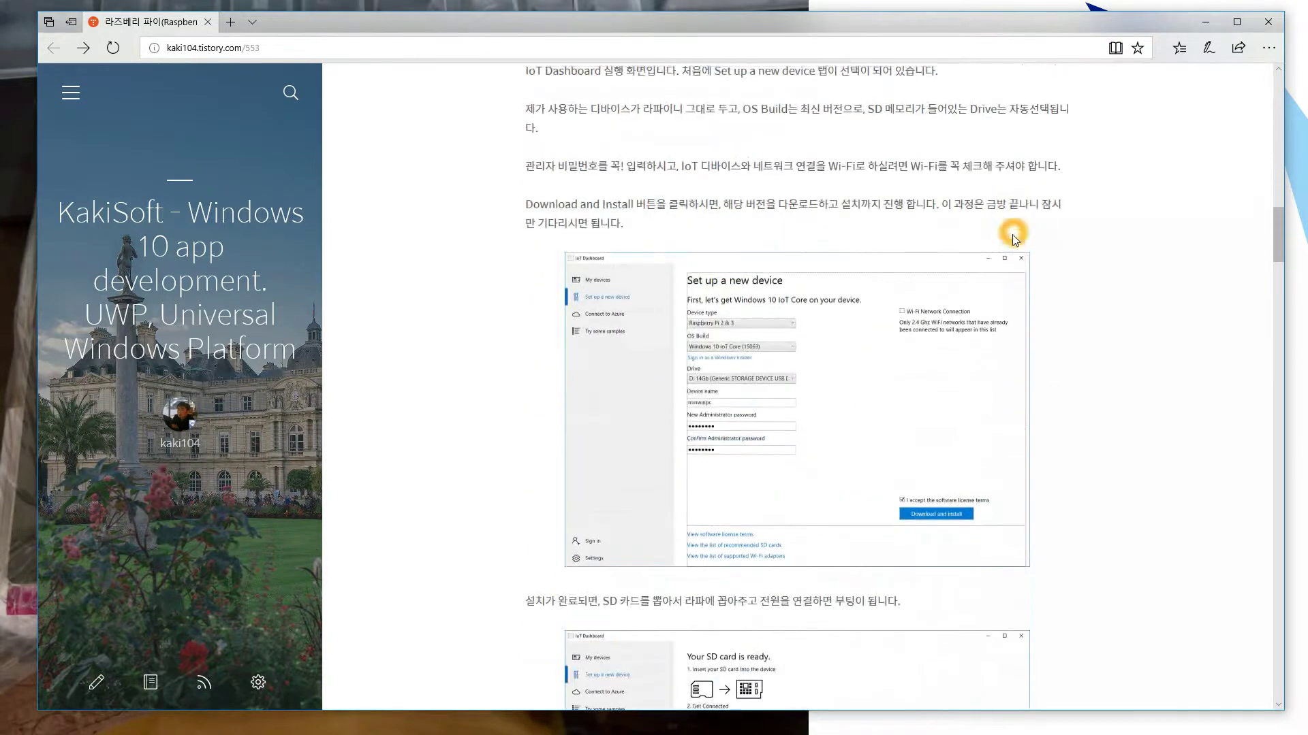
mouse_move(525, 238)
mouse_down()
mouse_move(856, 324)
mouse_move(1068, 513)
mouse_move(1093, 584)
mouse_up()
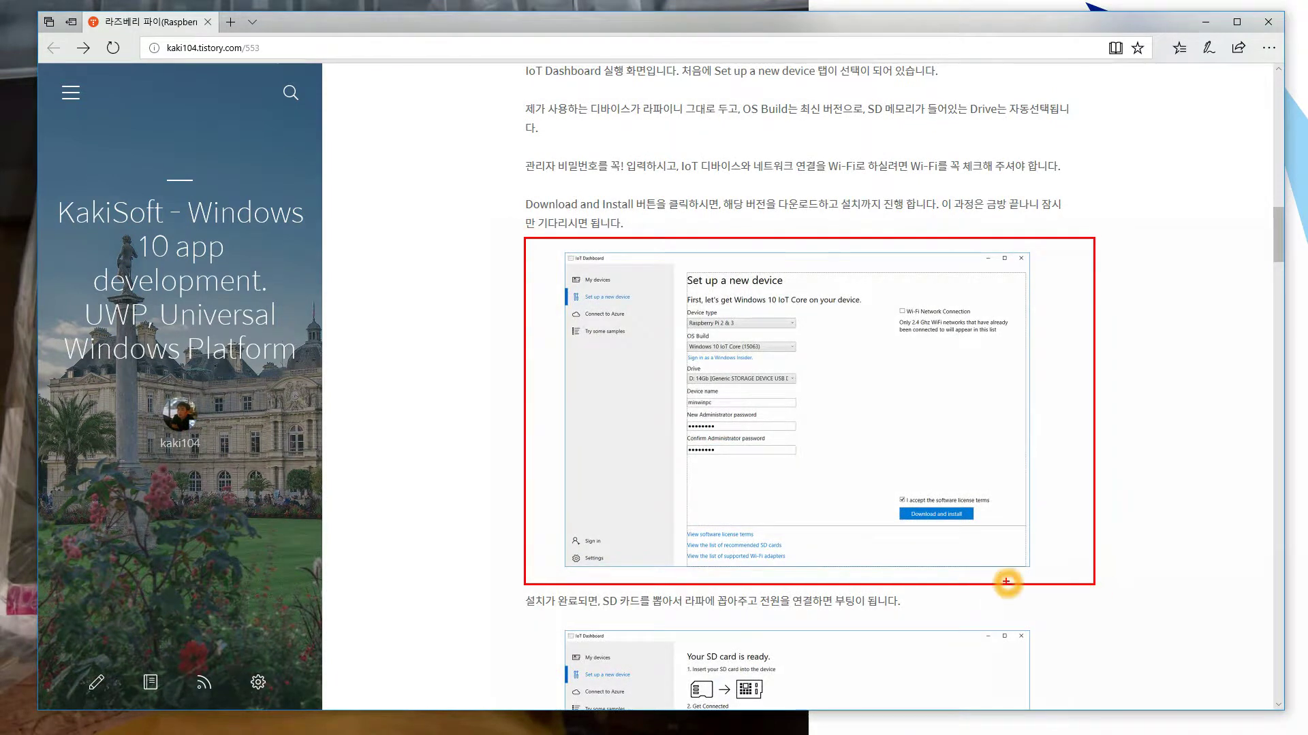
key(Escape)
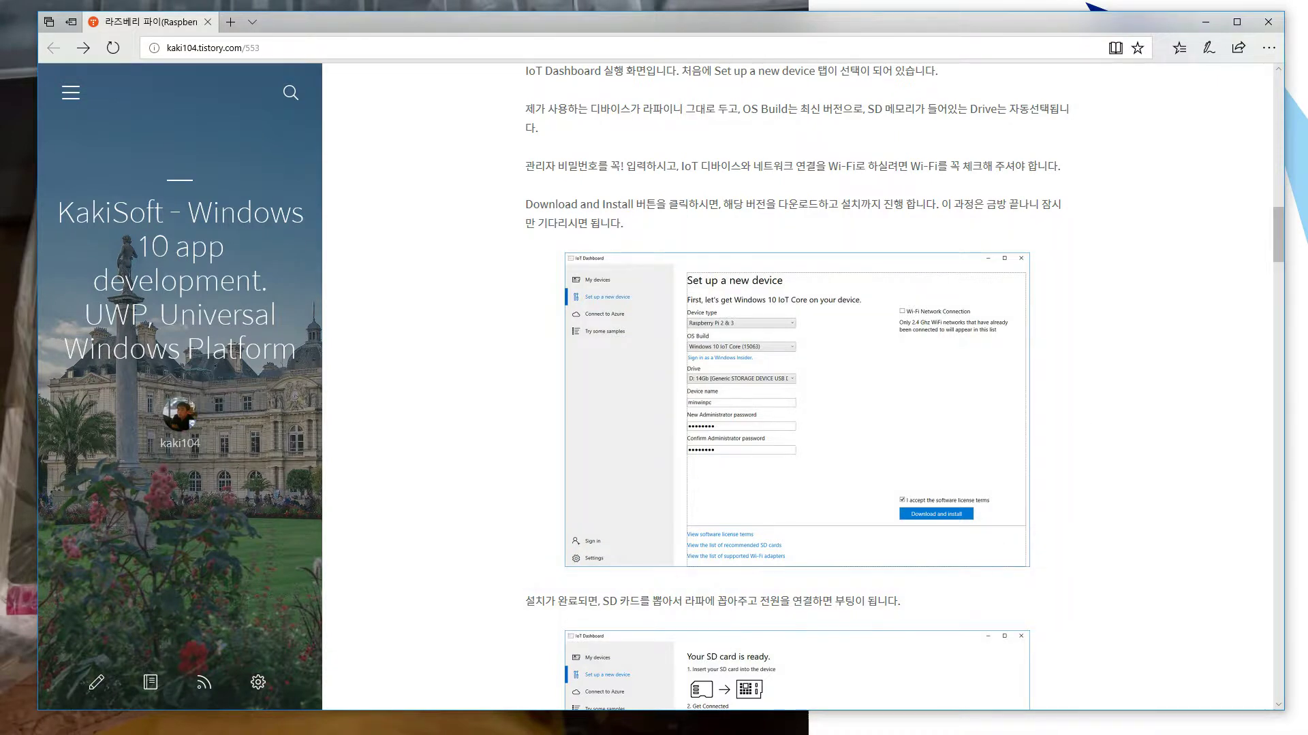
Switch to IoT Dashboard, reposition its window over the article, and open the Set up a new device page
key(alt+Tab)
click(417, 127)
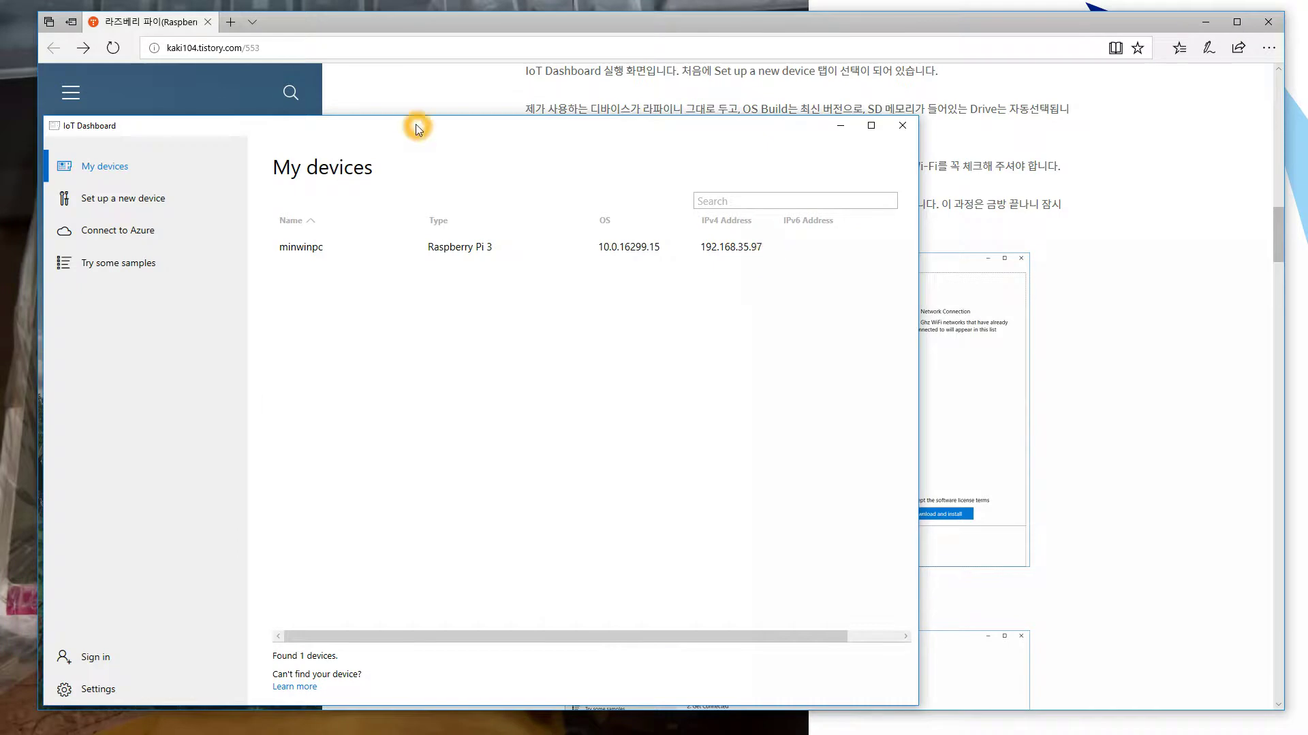
drag(423, 136, 539, 90)
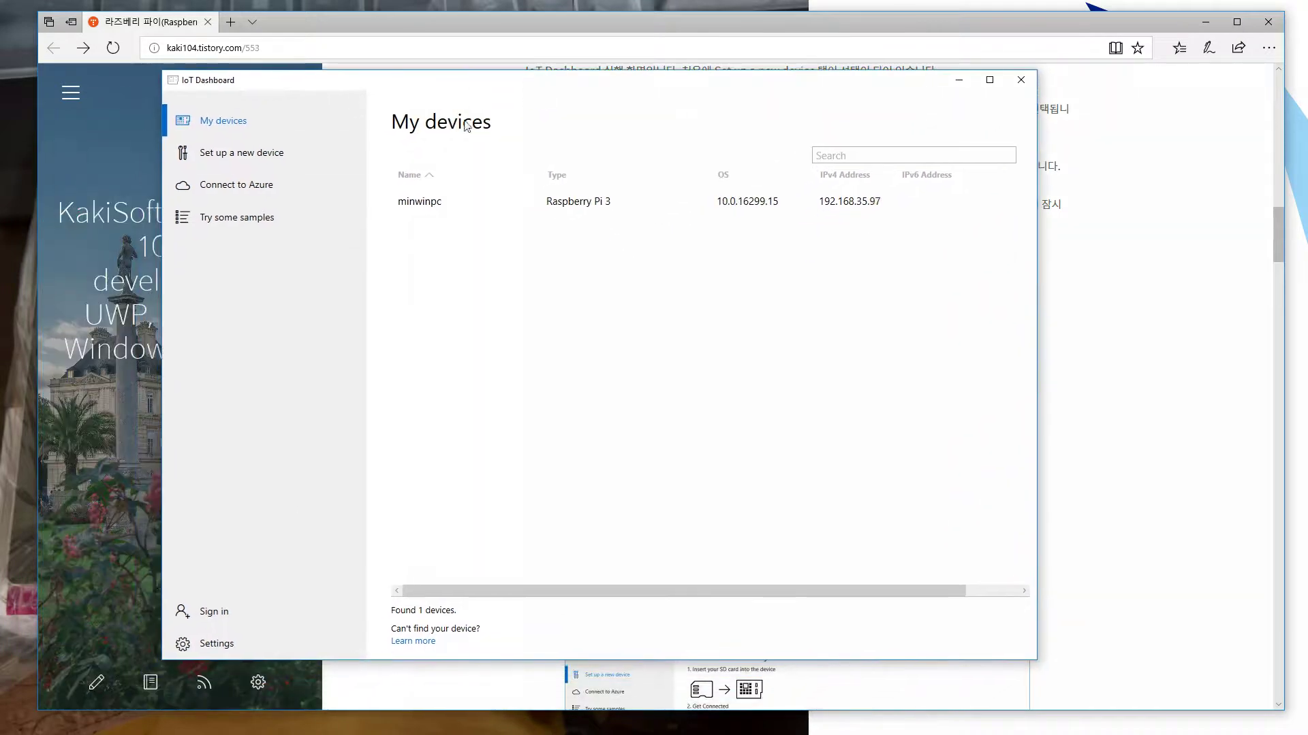
click(205, 152)
Review the drive, administrator password, Wi-Fi and install options of the new device form, and minimize the dashboard
click(887, 145)
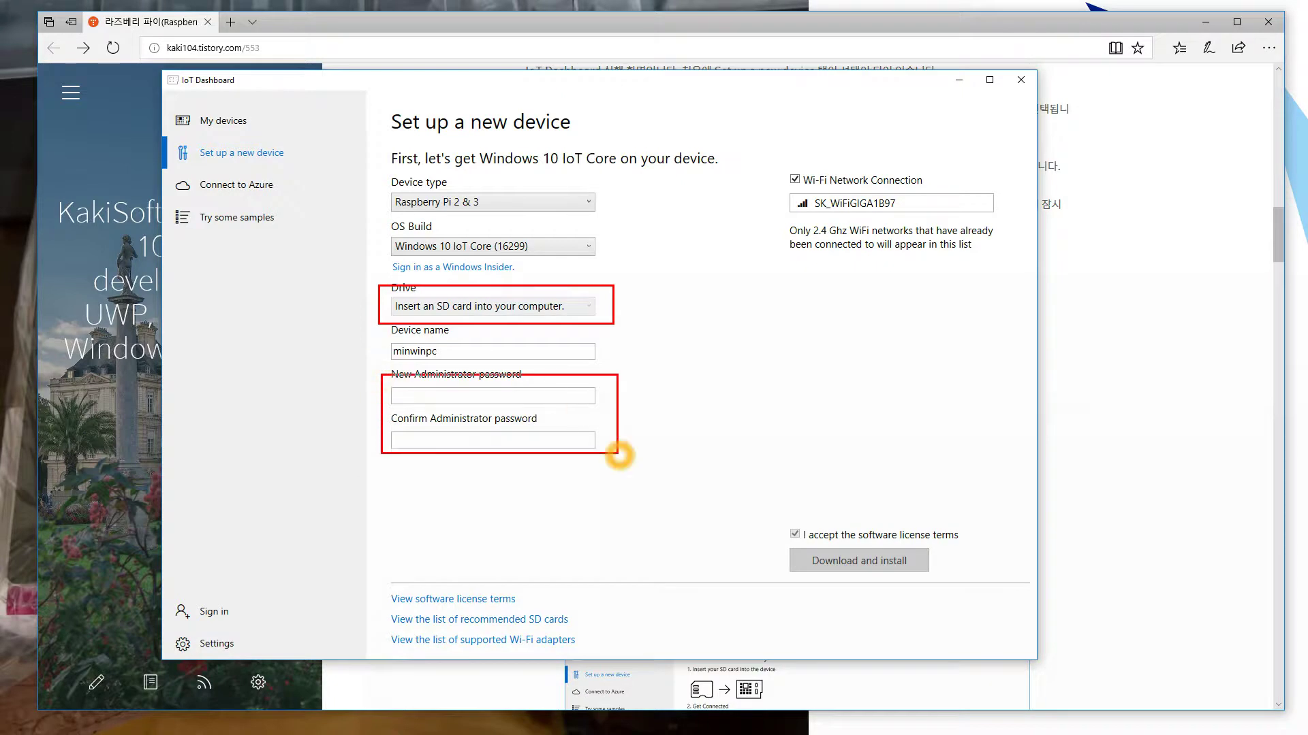
click(852, 564)
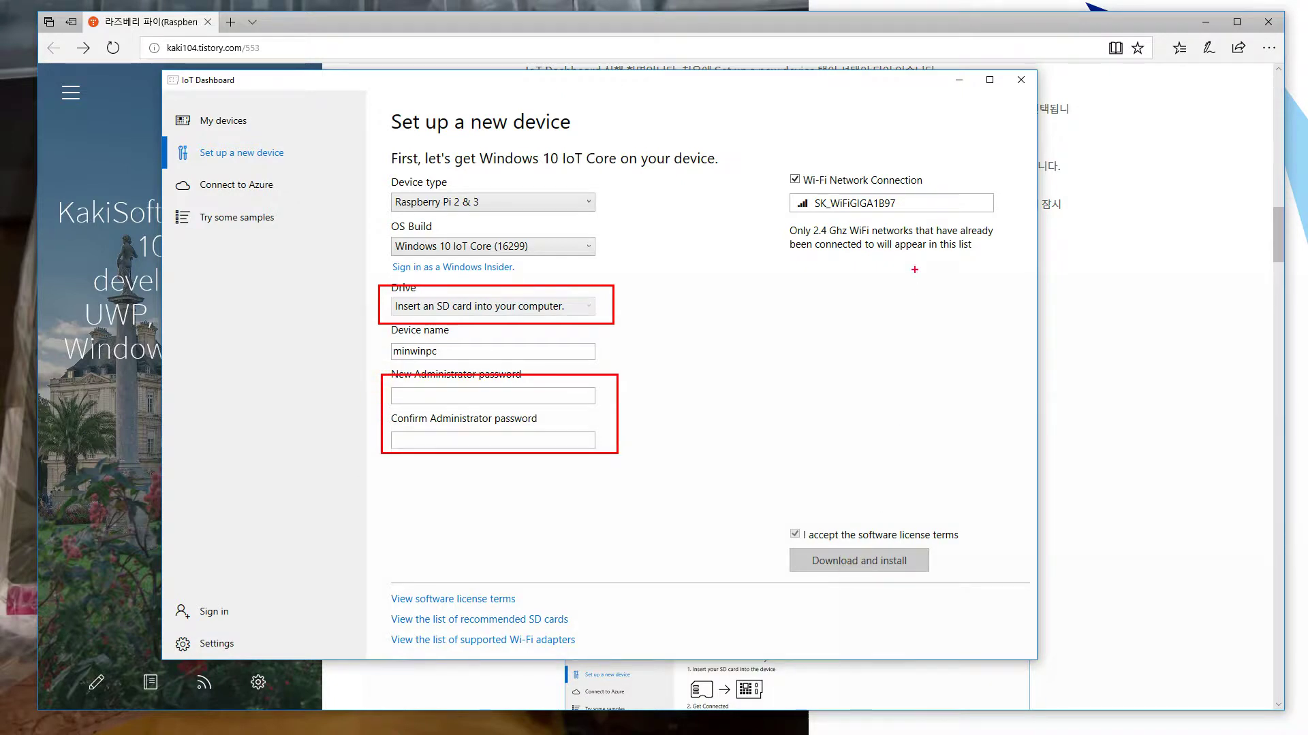
click(736, 341)
click(641, 516)
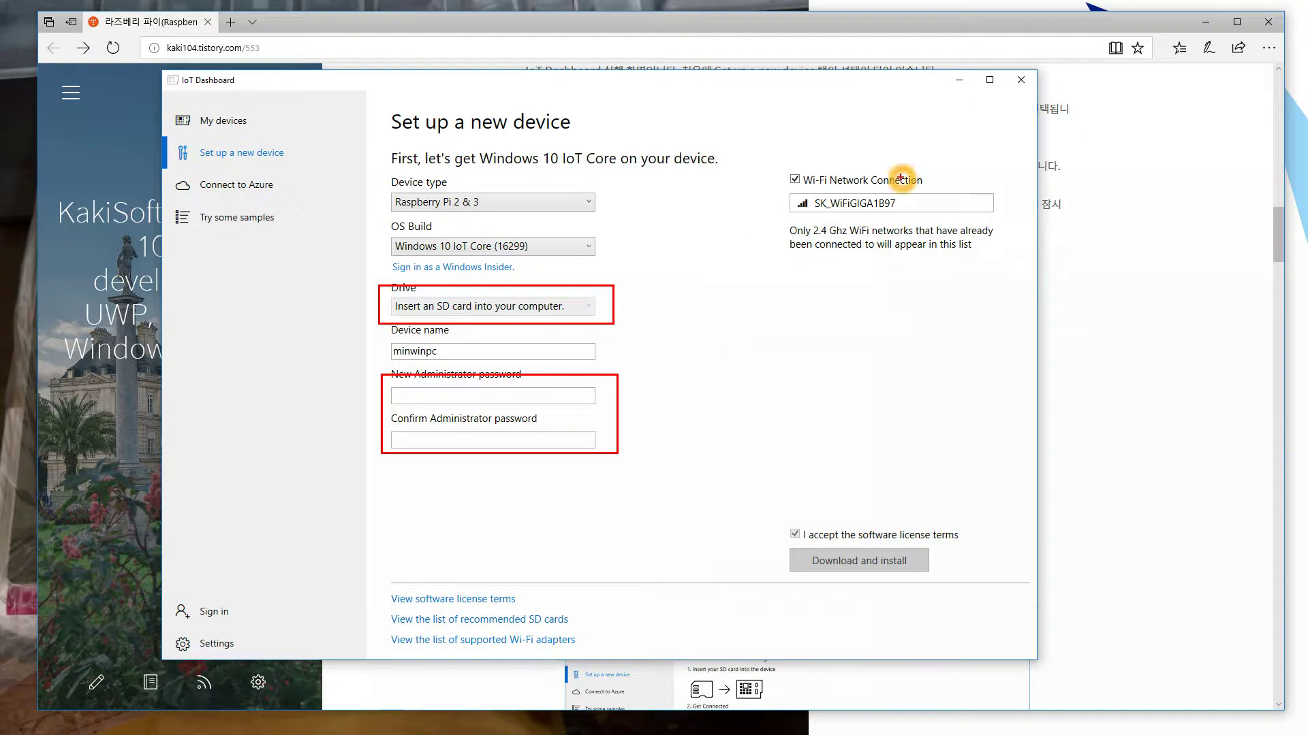
click(958, 80)
Examine the article's "Your SD card is ready" screenshot, covering card insertion and the Ethernet or Wi-Fi connection
scroll(1087, 501, down, 4)
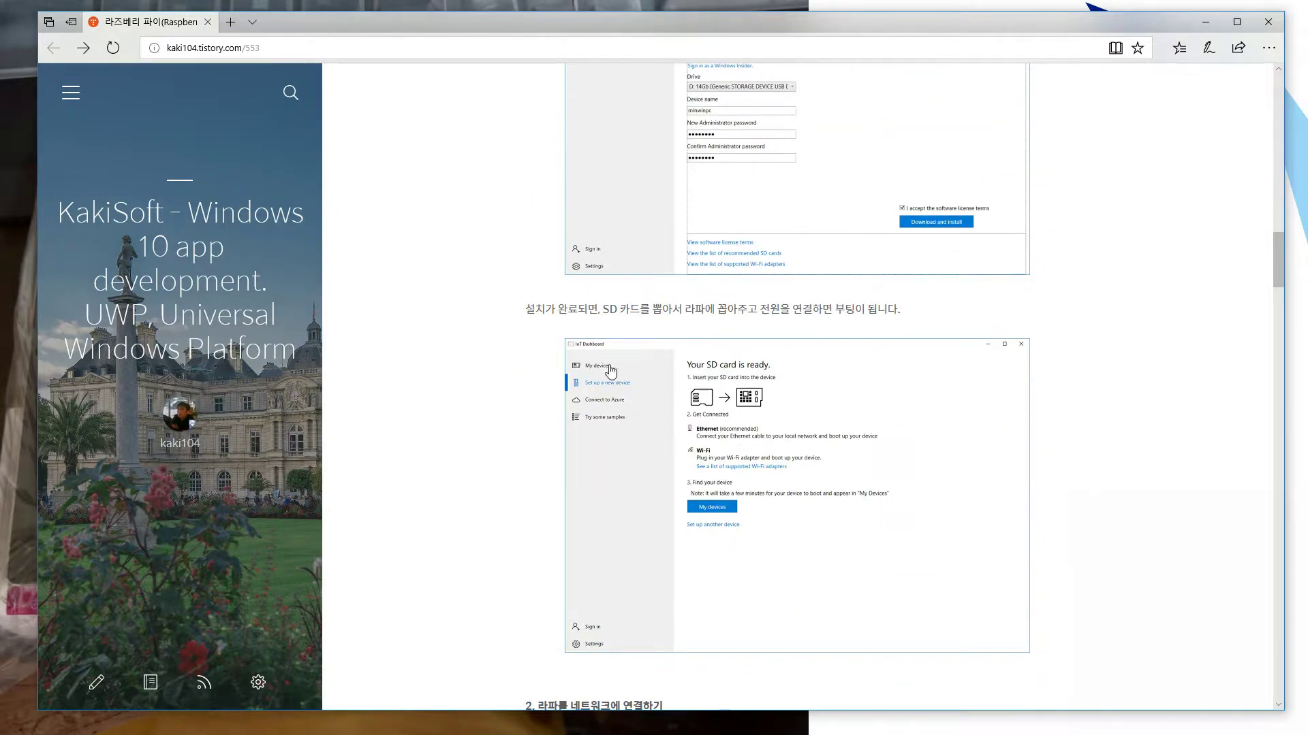
scroll(590, 341, down, 3)
scroll(519, 236, up, 1)
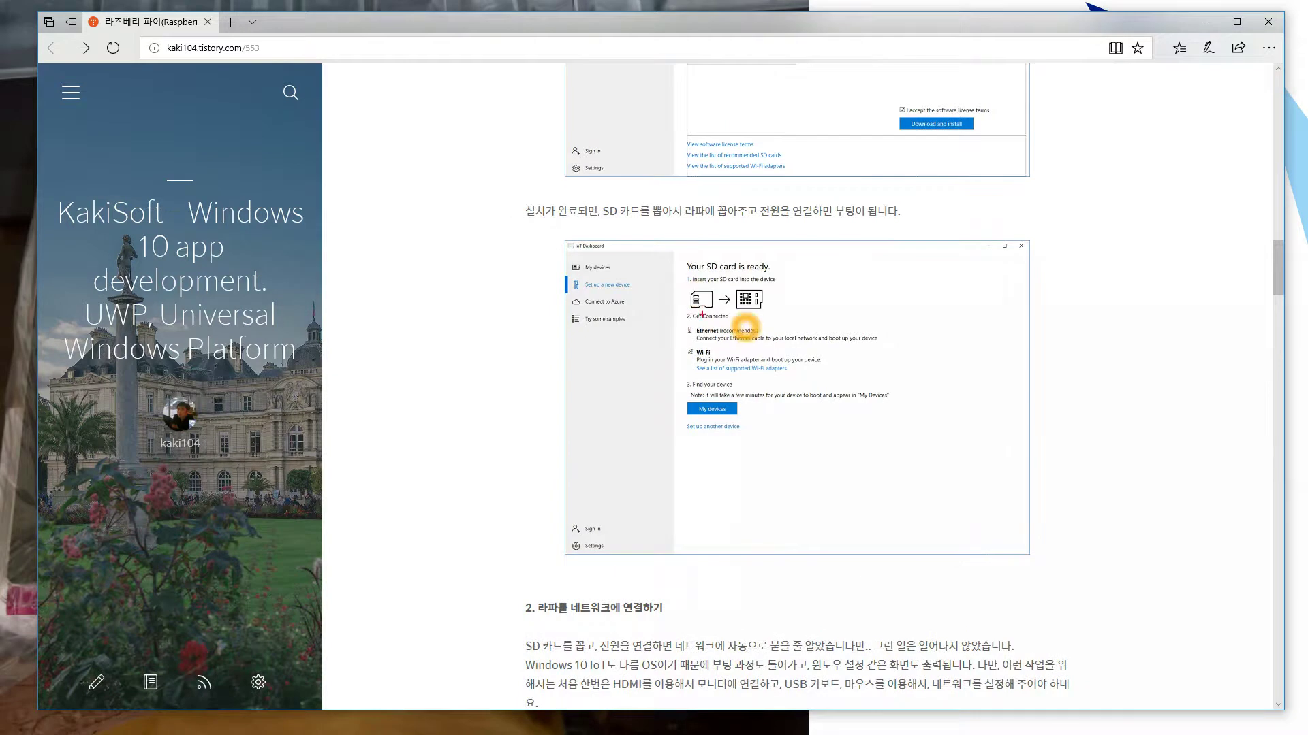
mouse_move(678, 285)
mouse_down()
mouse_move(756, 318)
mouse_move(787, 314)
mouse_up()
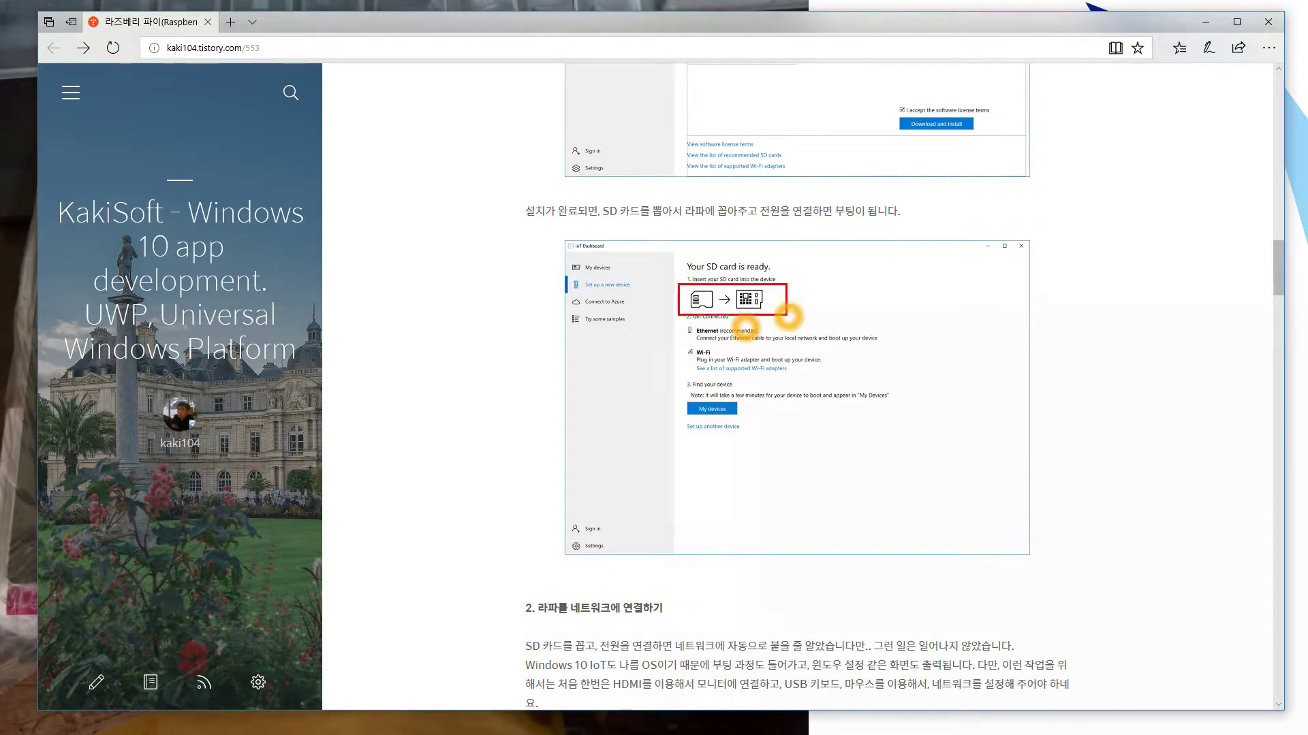
click(711, 355)
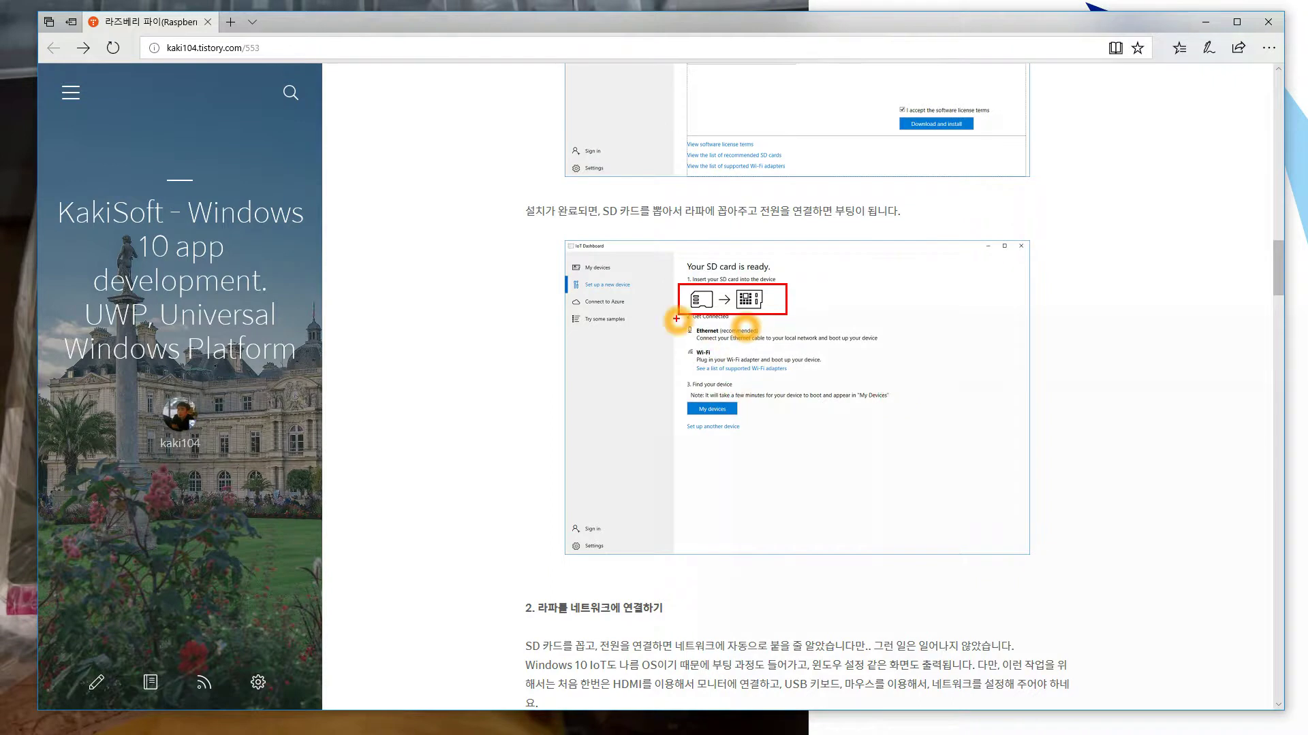
drag(682, 320, 887, 378)
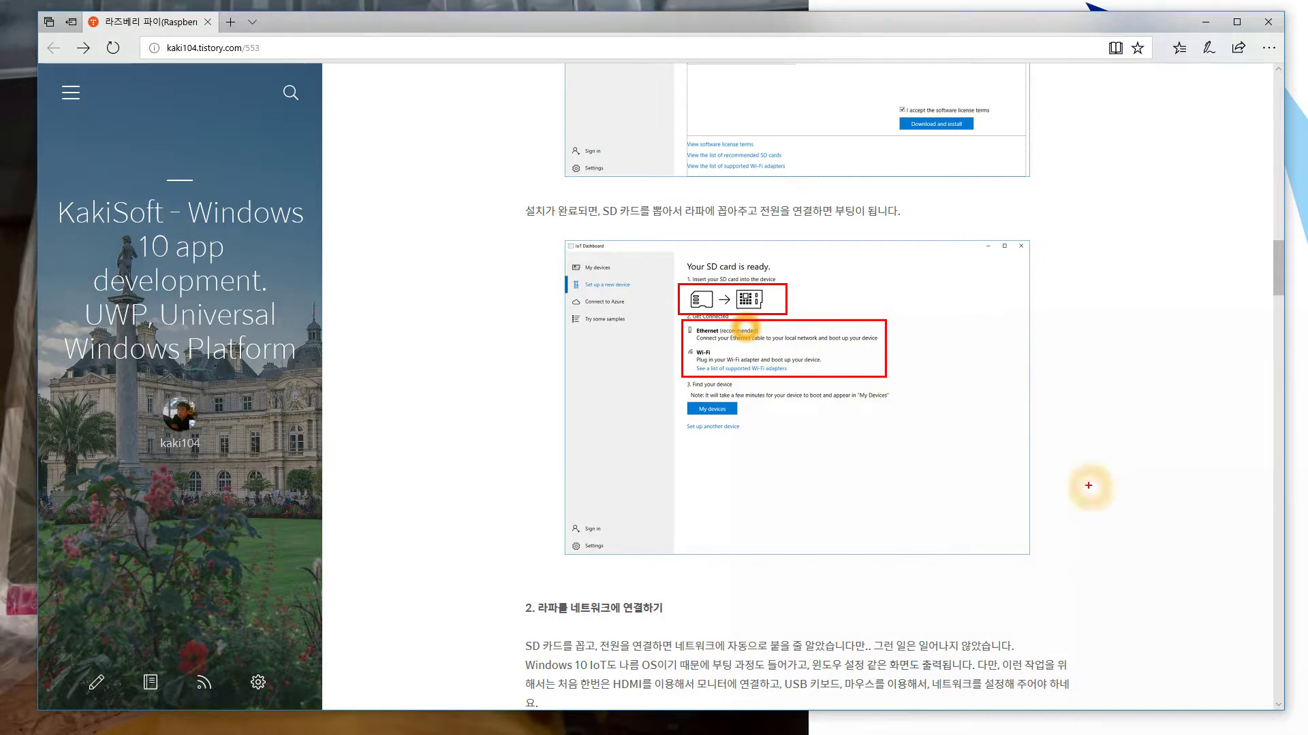
key(Escape)
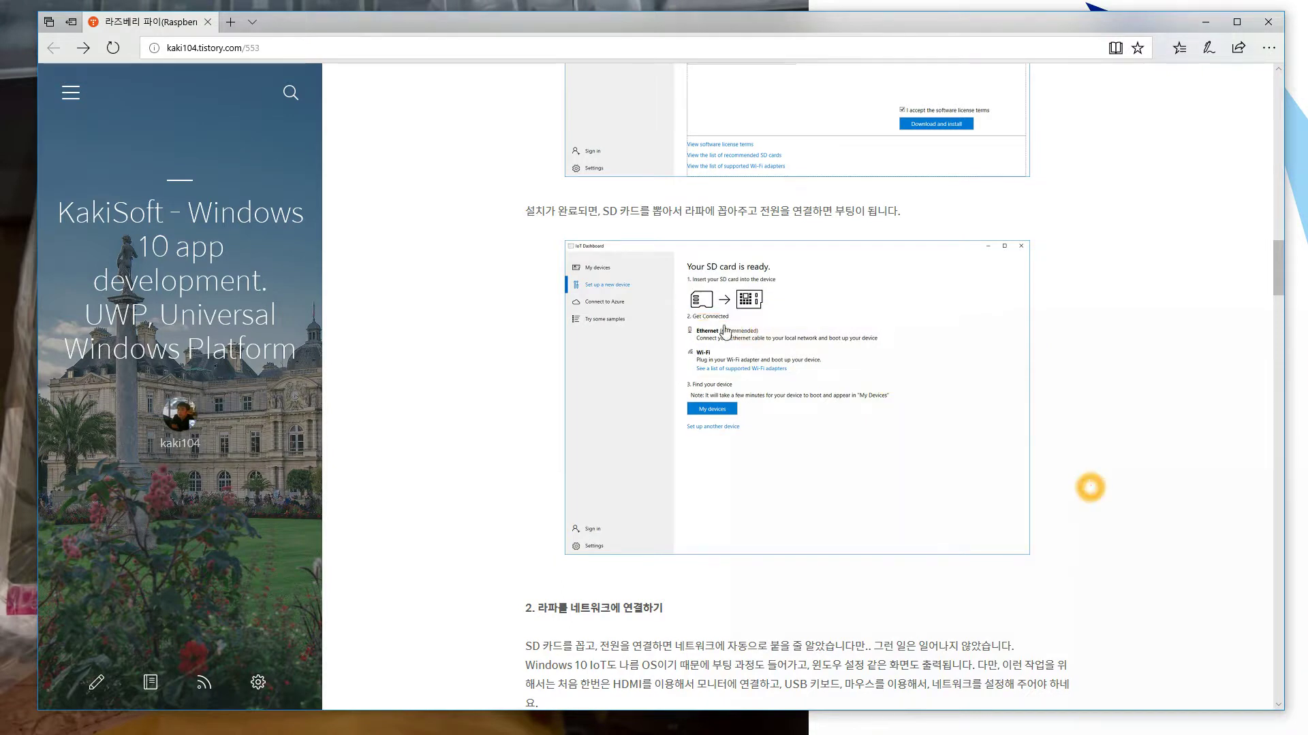
Read the article's section on connecting the Raspberry Pi to the network, down to the PC connection section
scroll(705, 329, down, 3)
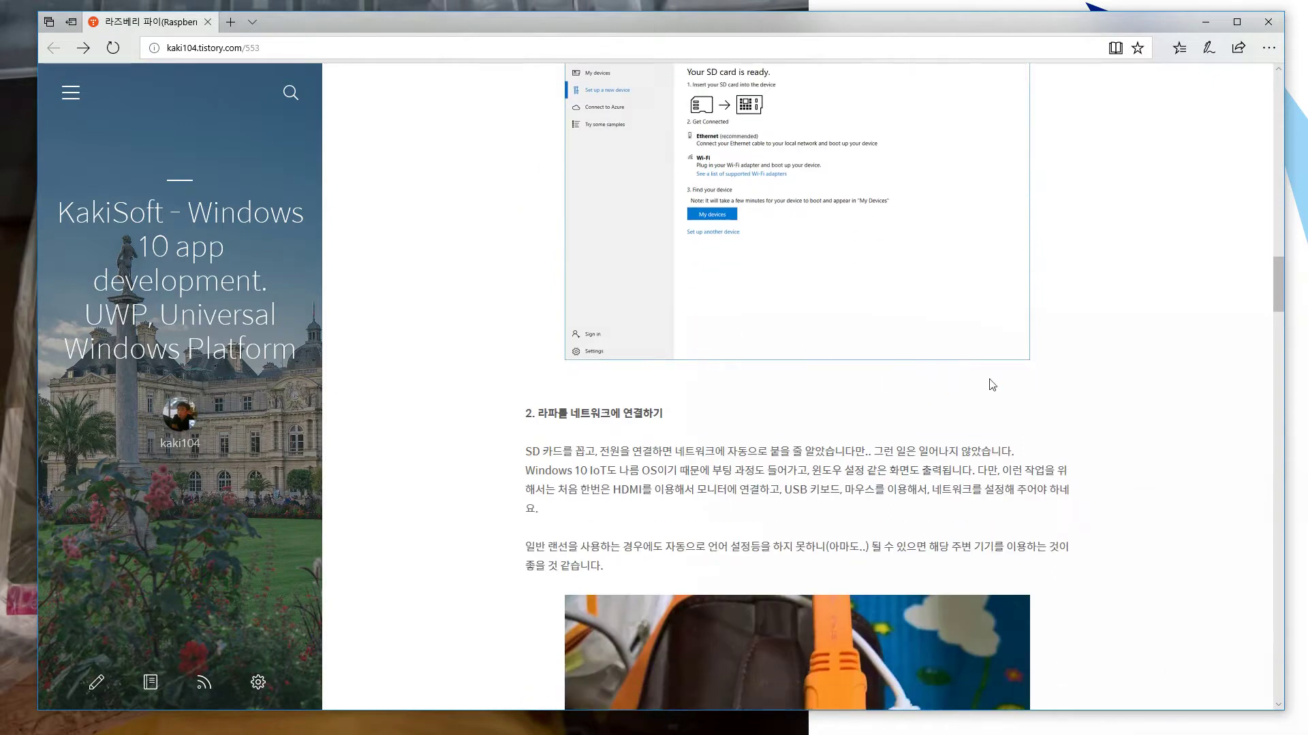
scroll(1063, 391, down, 7)
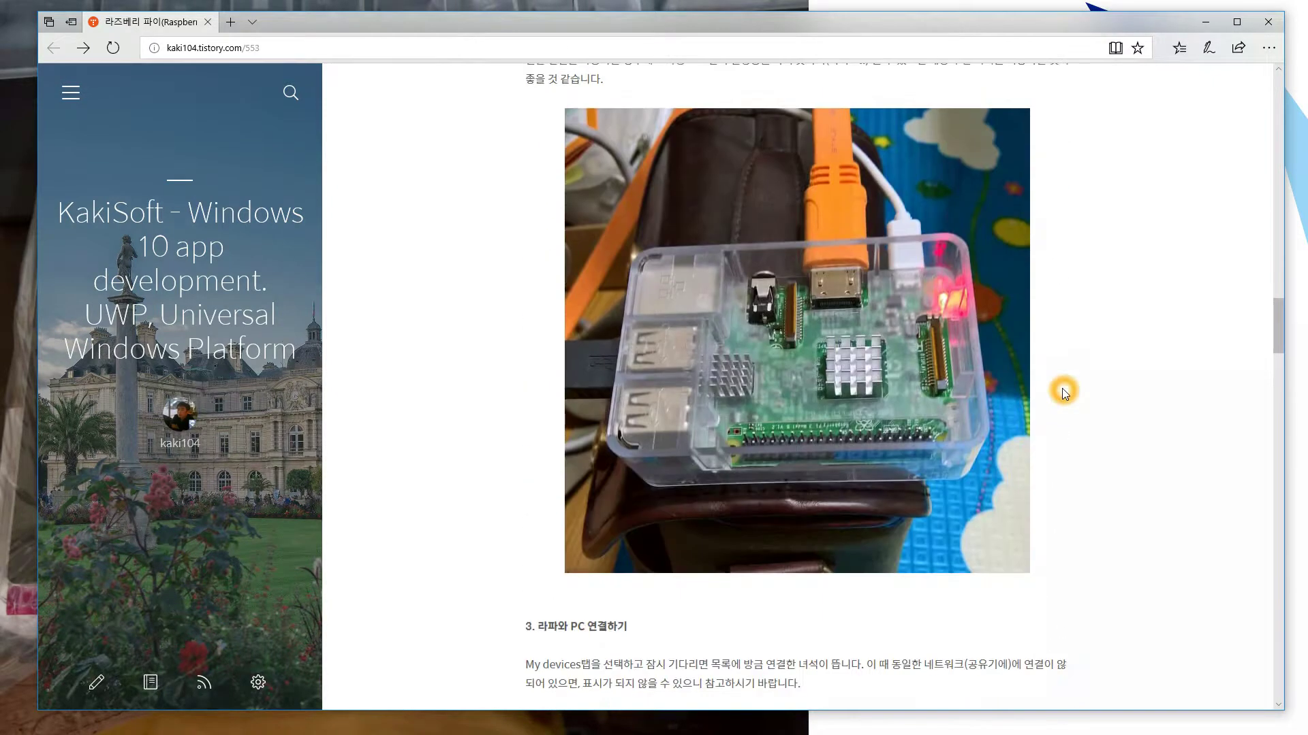
scroll(1062, 391, up, 1)
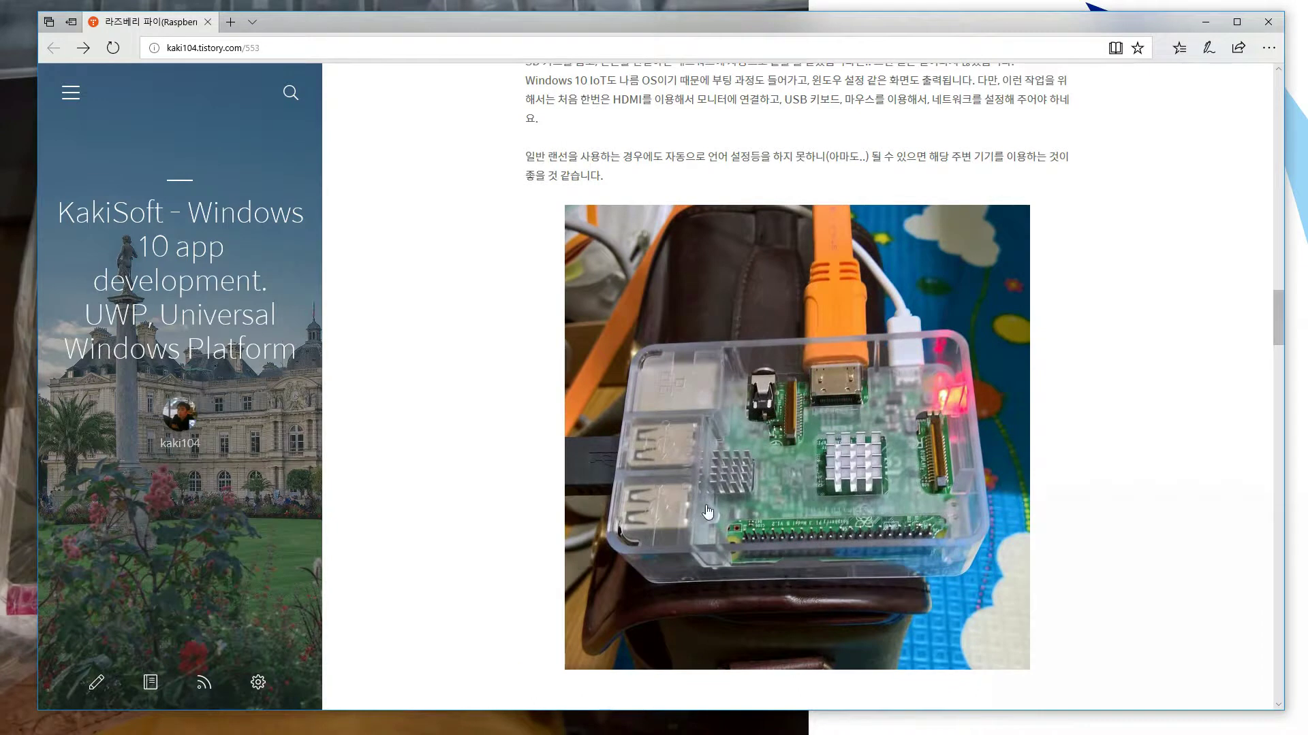
click(631, 502)
scroll(631, 503, down, 4)
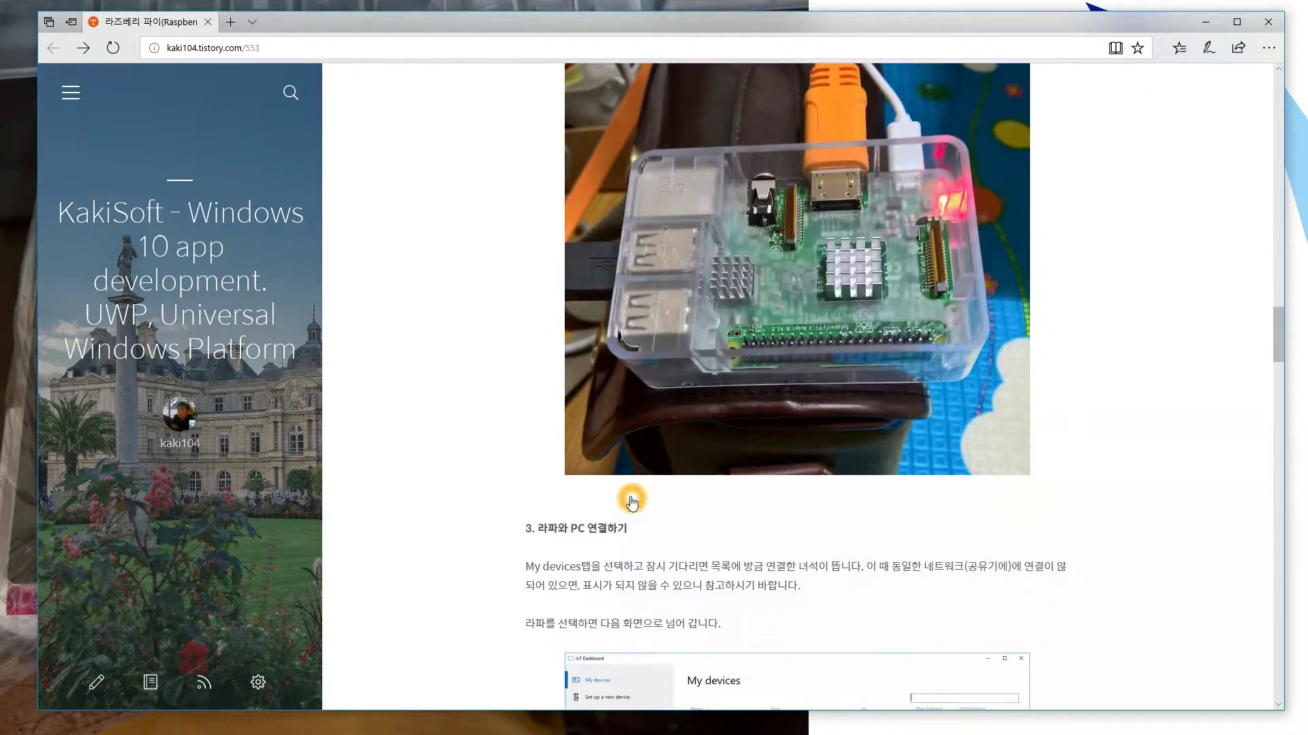
scroll(985, 466, down, 3)
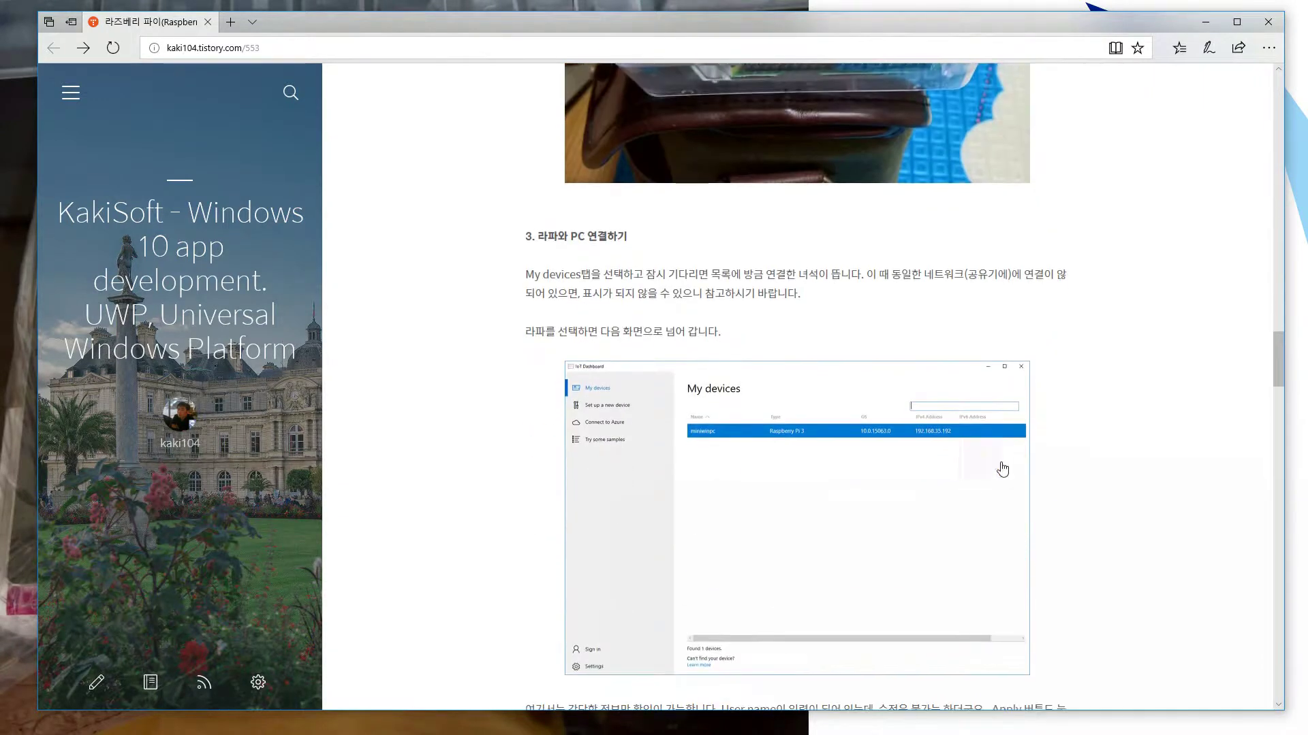
Revisit the photo of the cabled Raspberry Pi and examine the My devices screenshot in the PC connection section
click(1007, 463)
scroll(1008, 465, up, 8)
scroll(1011, 467, up, 2)
scroll(1022, 463, down, 3)
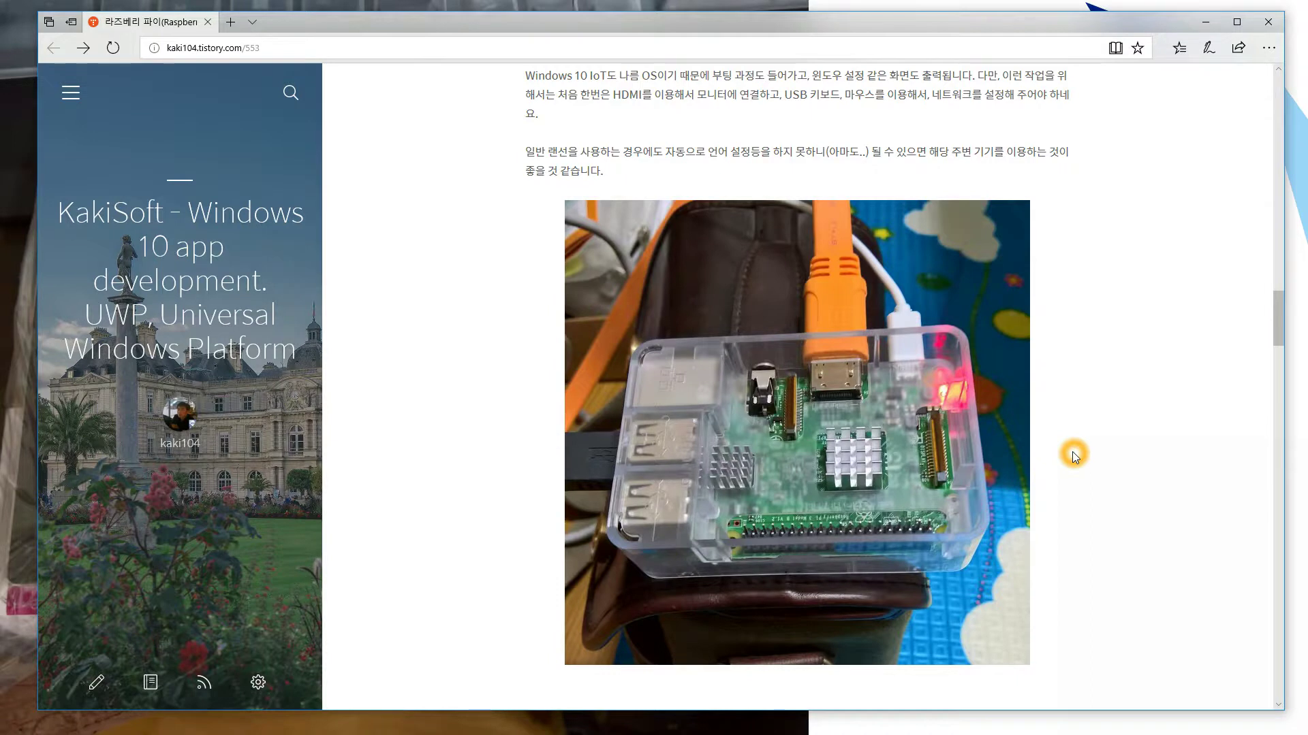
scroll(1072, 451, down, 8)
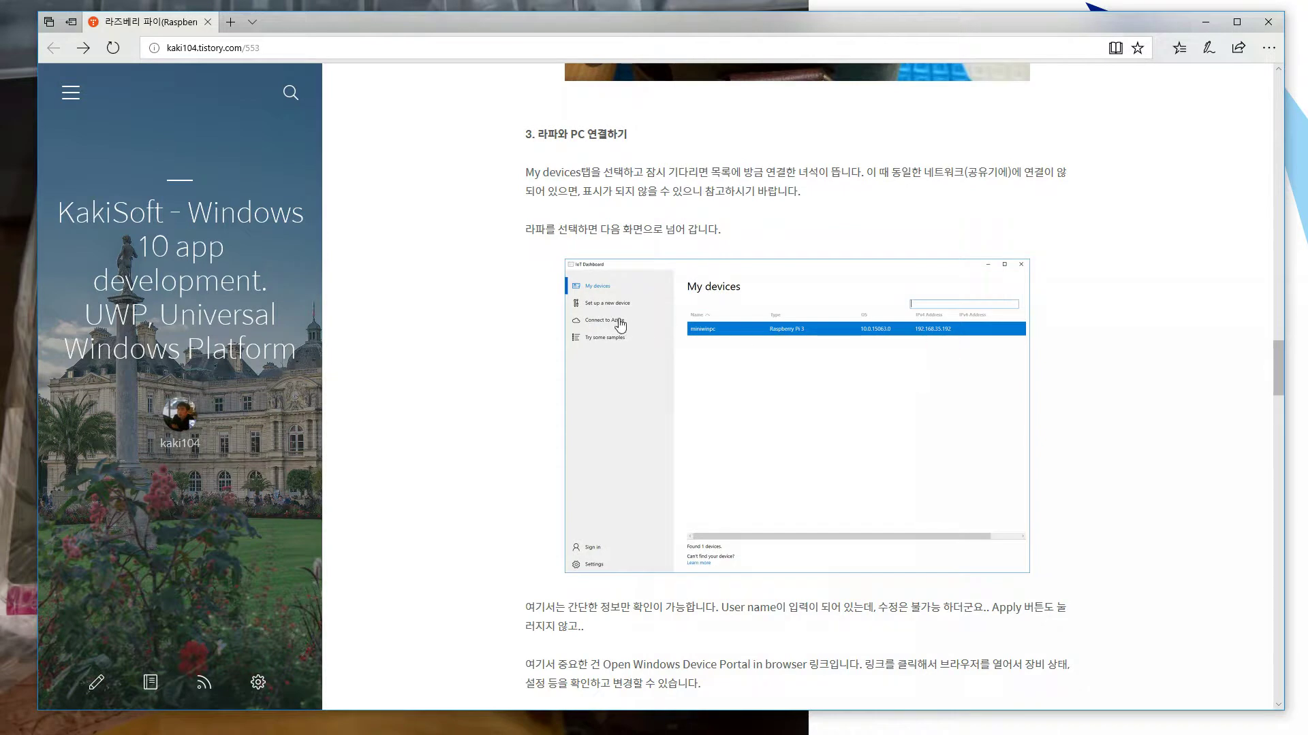
click(530, 305)
Switch to the Notepad window containing the tvservice output
key(alt+Tab)
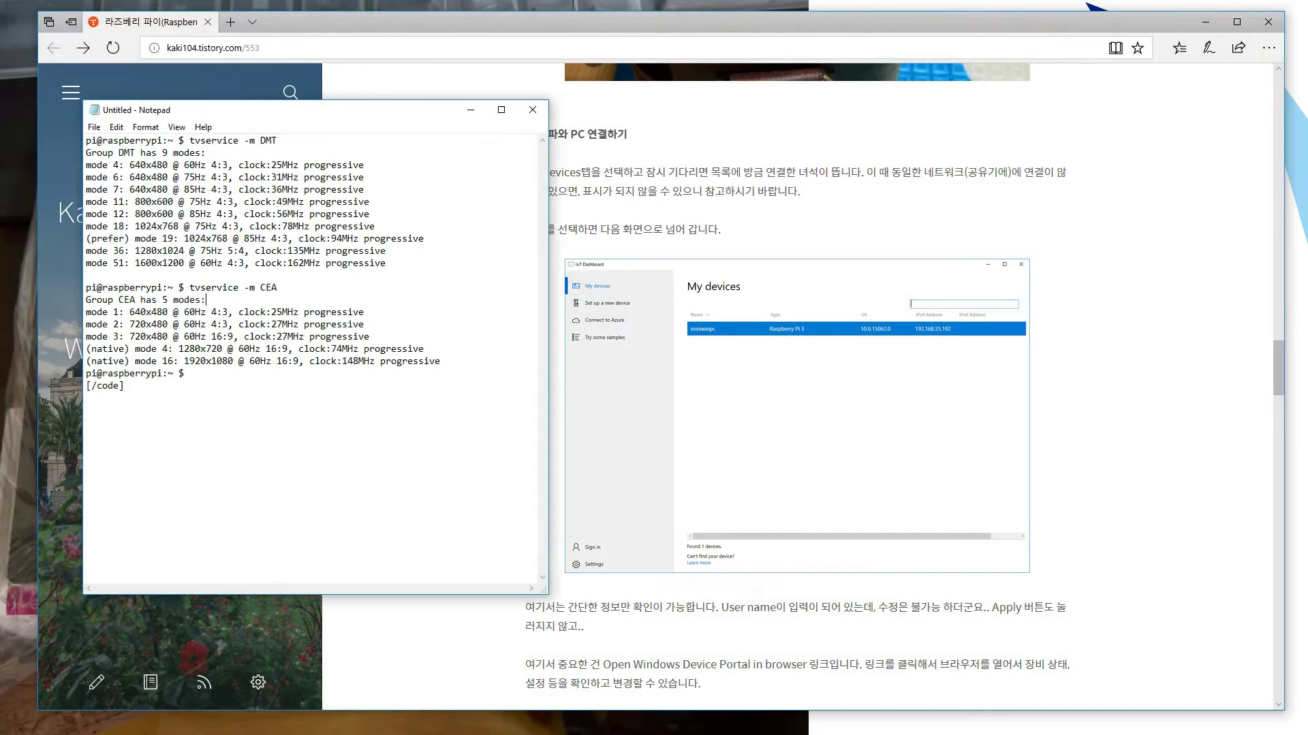
click(374, 426)
key(alt+f)
key(a)
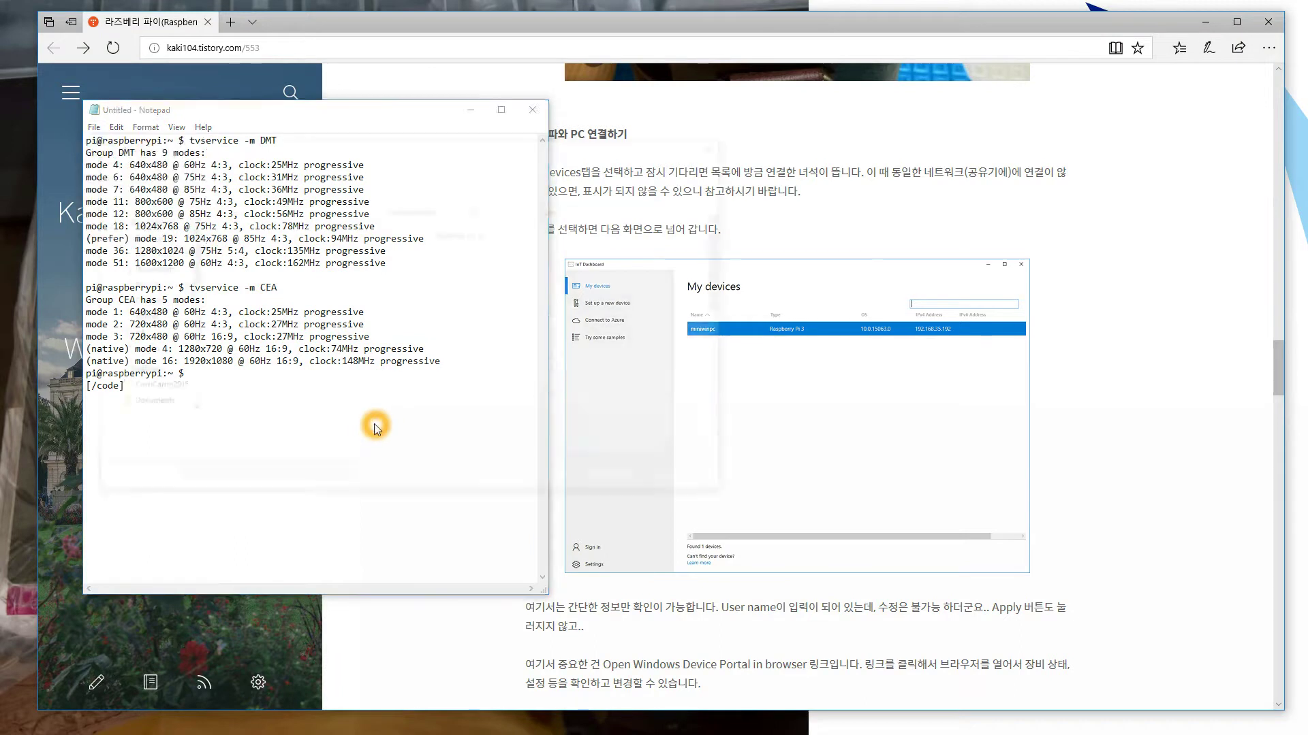
key(Escape)
key(alt+f)
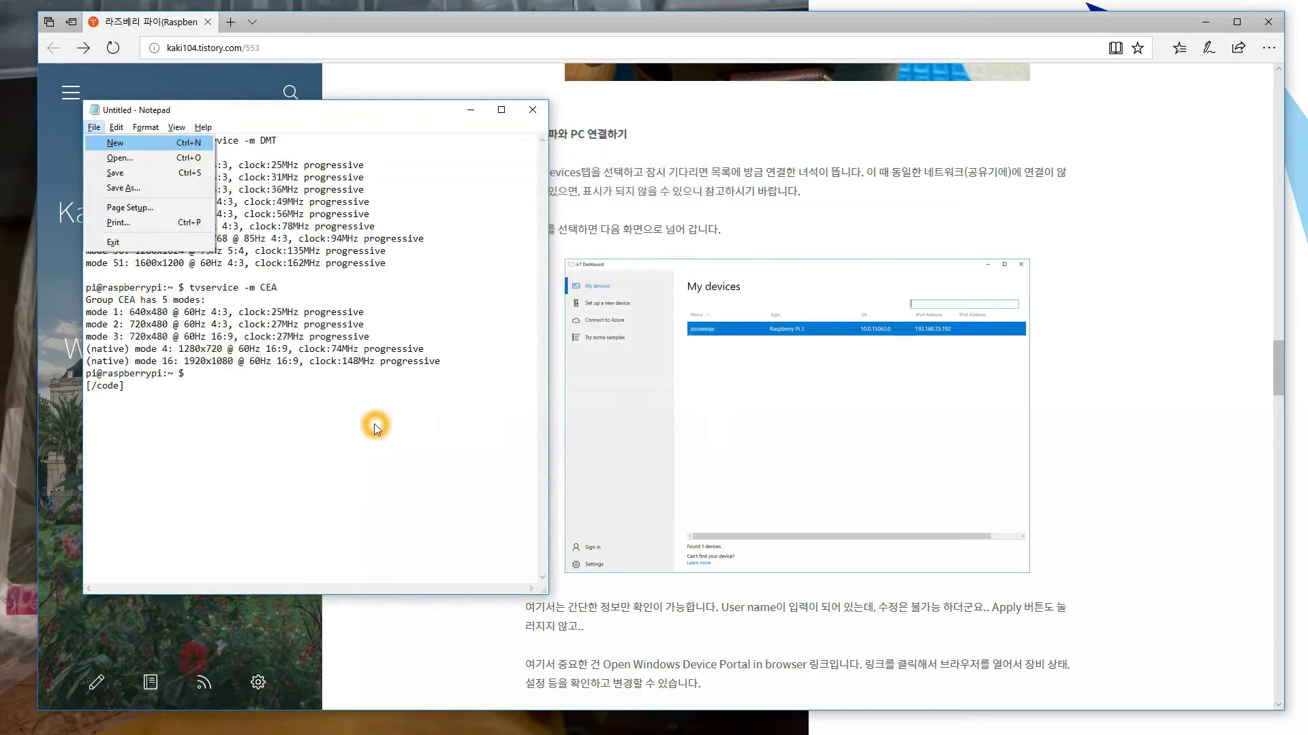
key(Escape)
key(Escape)
Replace the whole text of the Notepad document with the note "1. 처음에 전원을 넣고"
key(ctrl+a)
key(Delete)
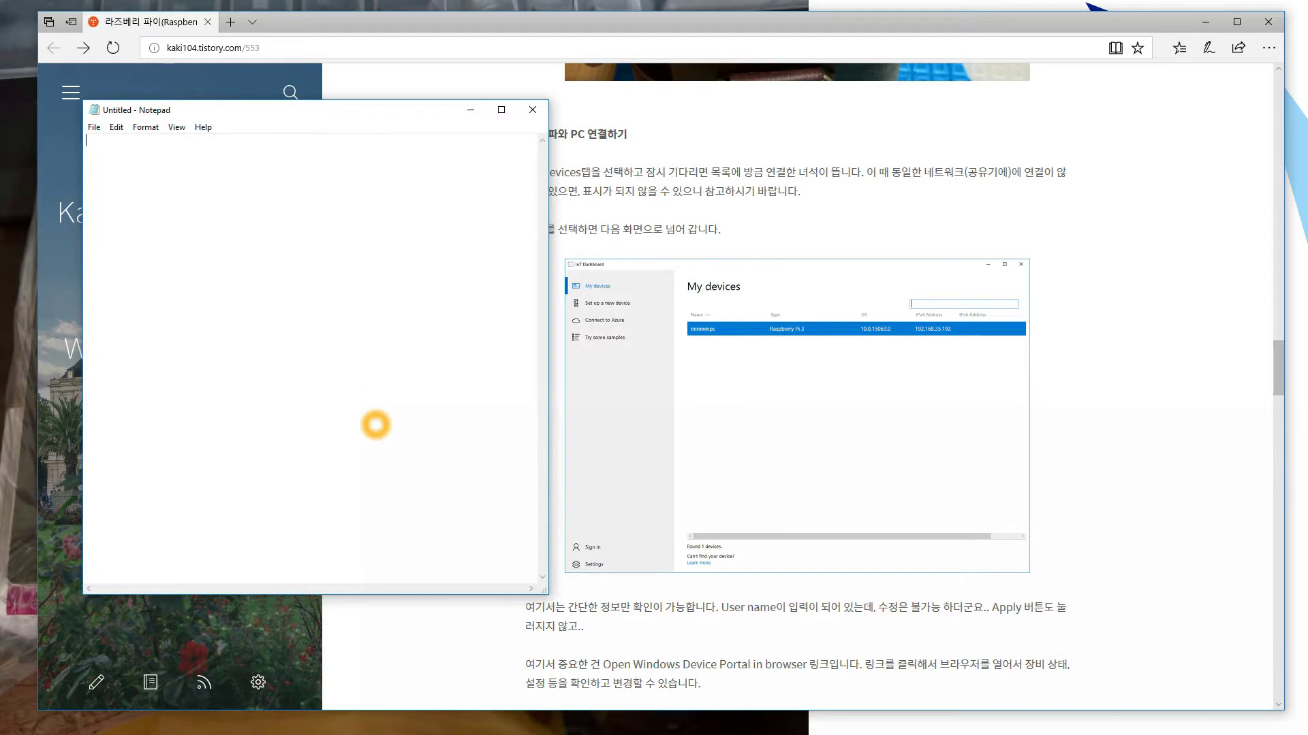
text(1.)
text( 처음에 전ㅇ)
text(원을 너)
text(ㅎ고)
Set the Notepad font size to 22
click(146, 131)
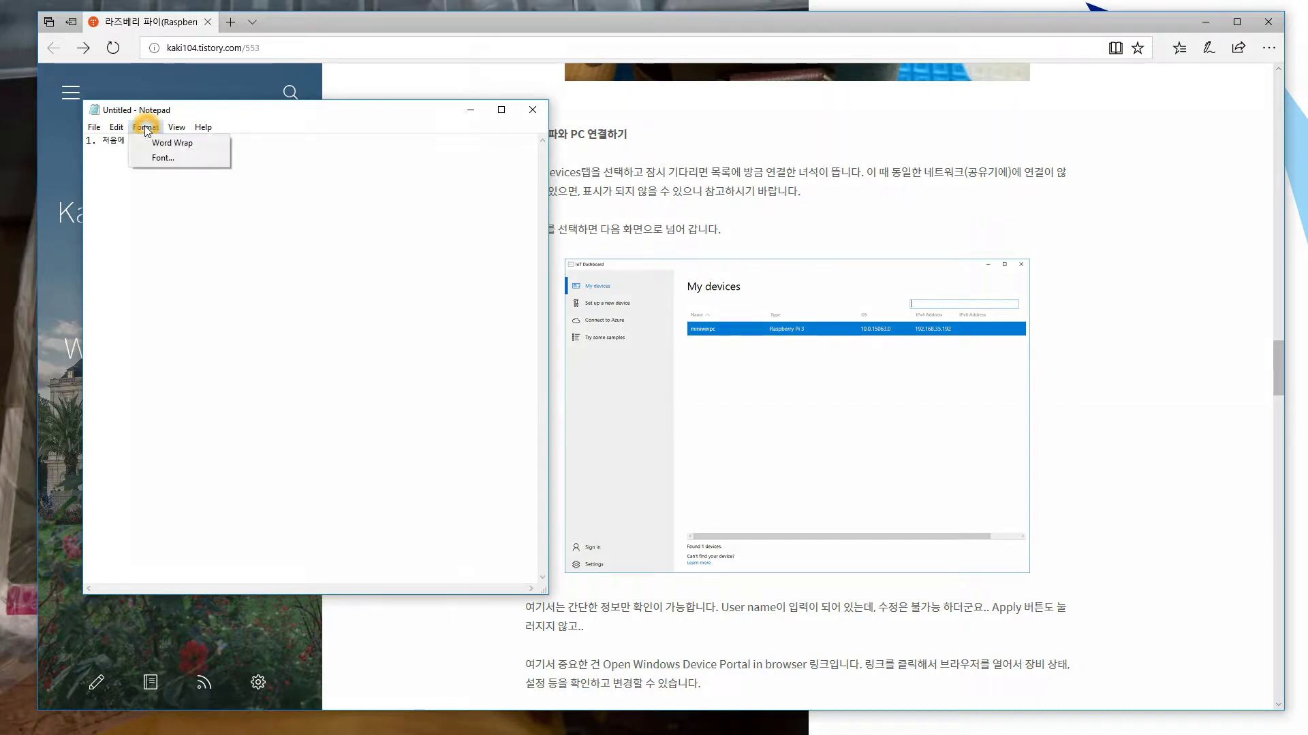
mouse_move(178, 132)
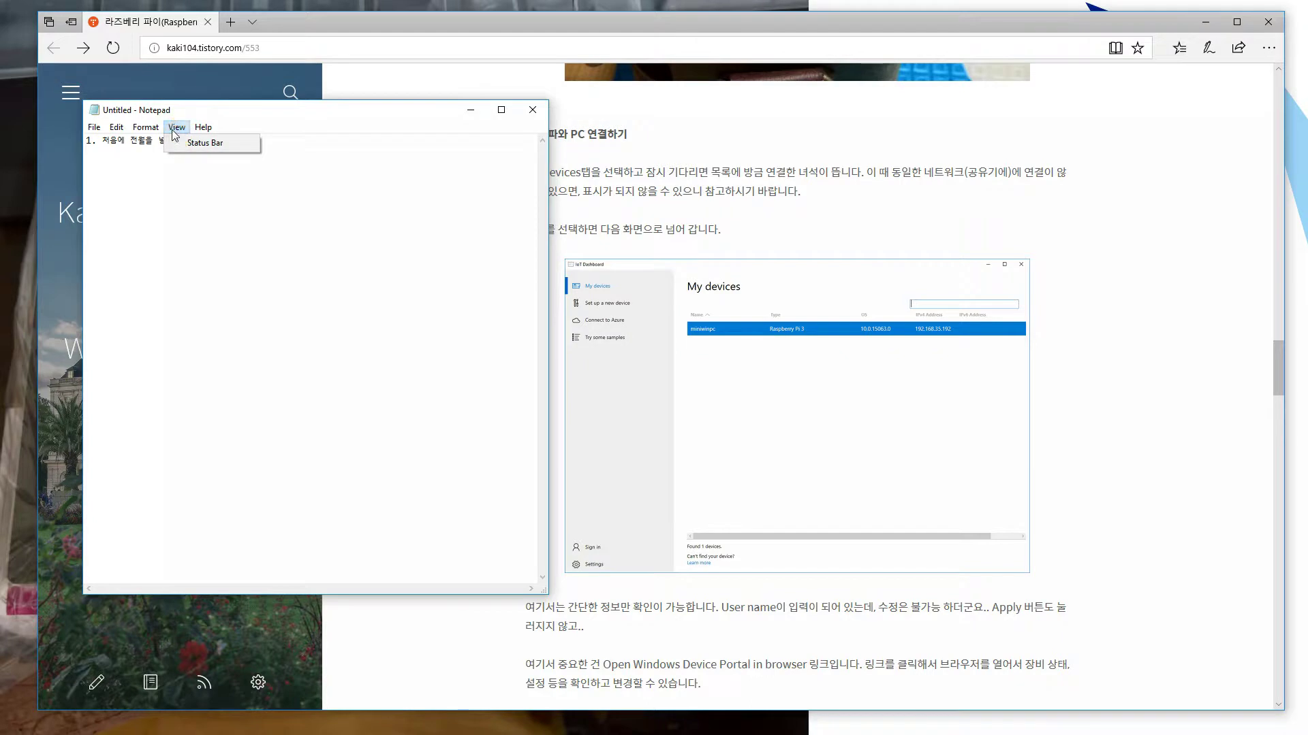
click(159, 161)
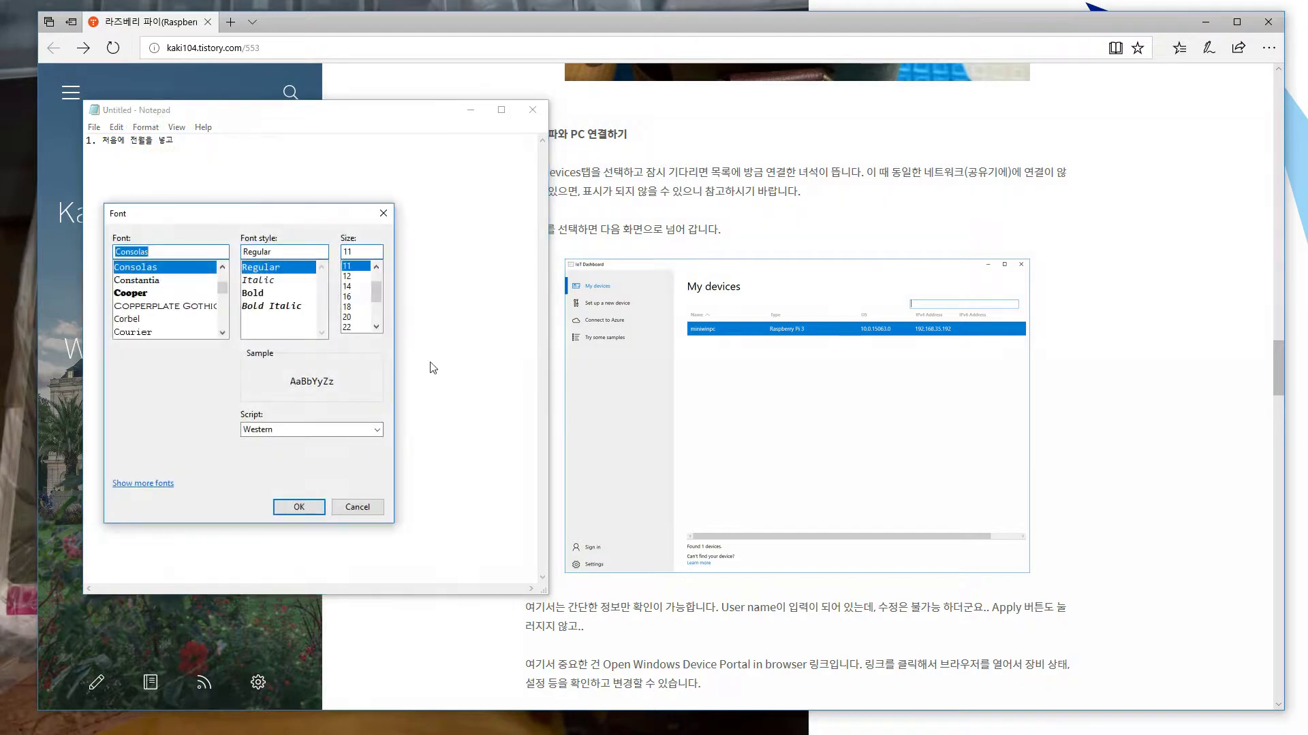
click(353, 328)
scroll(353, 325, down, 2)
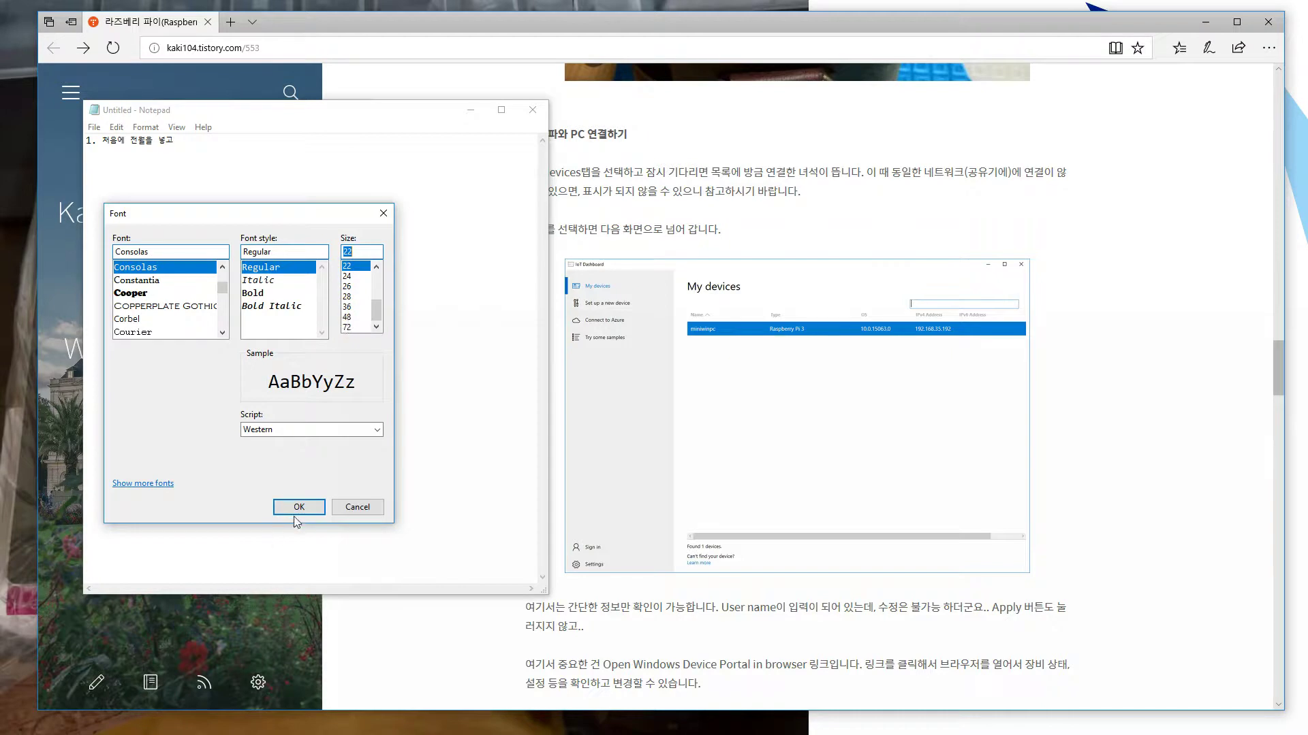
click(297, 511)
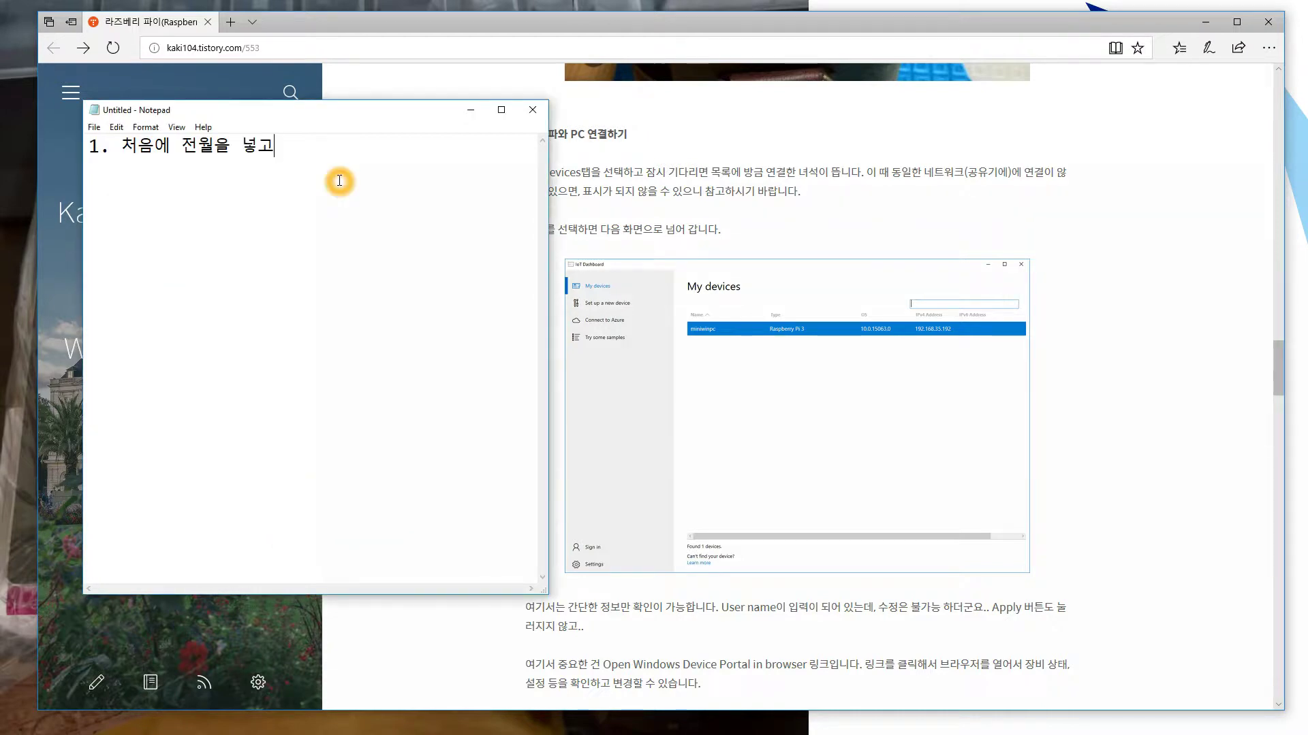
Add the second note line "2. 네트워크에 연결이 되어야 한다." below the first one
key(Return)
text(2. 넵트웤크에)
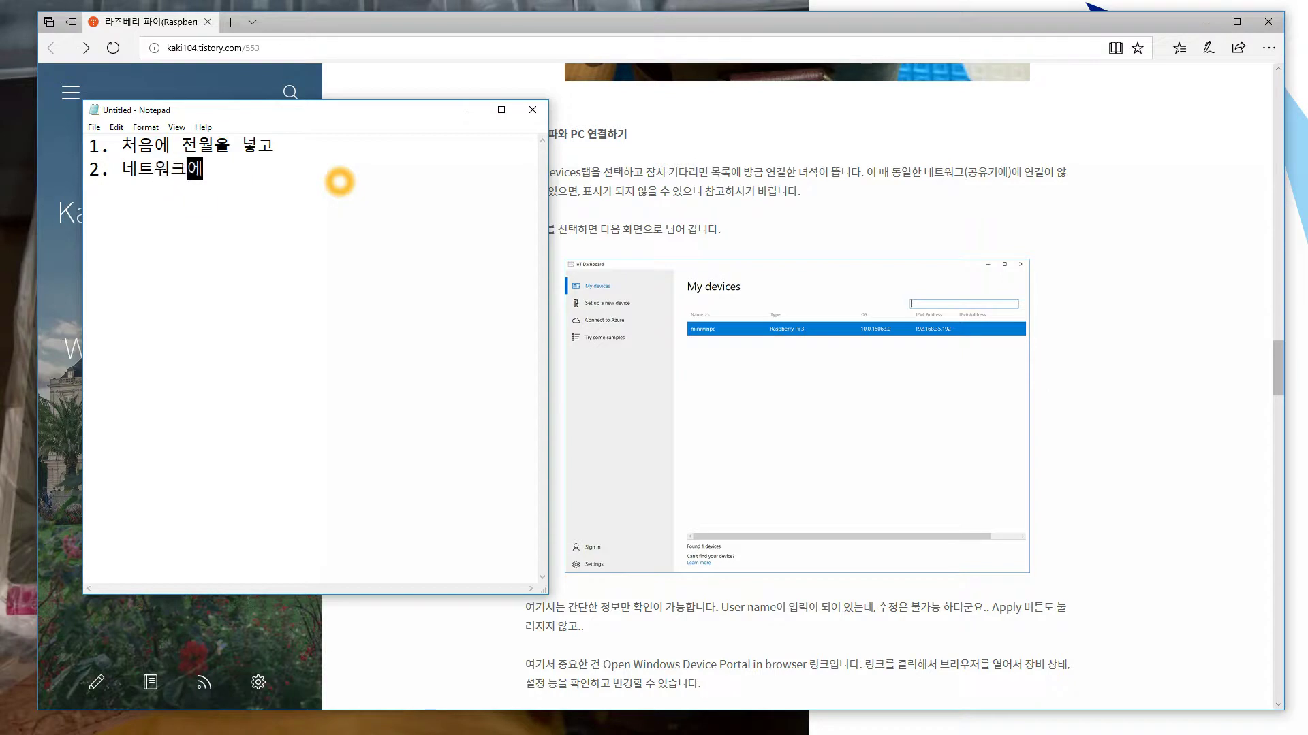
text( 연ㄱ결이 되어)
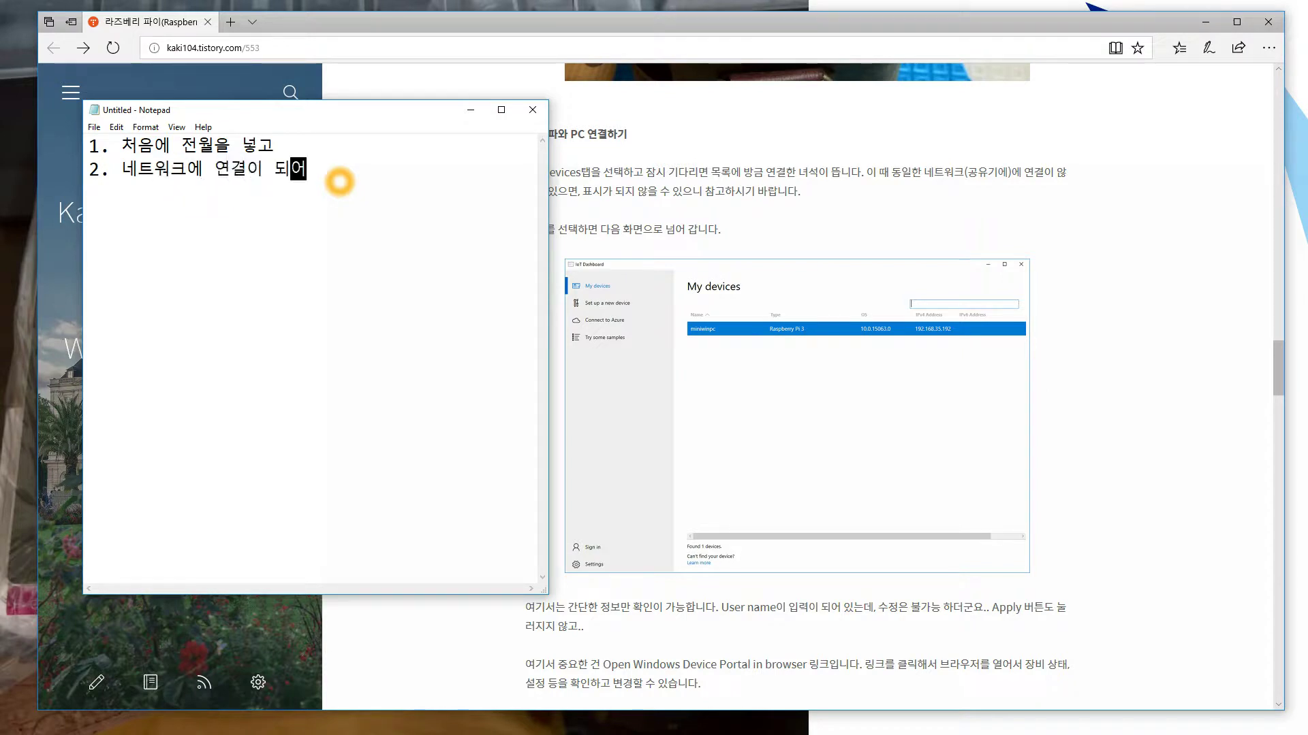
text(야 하ㄴ다.)
key(Return)
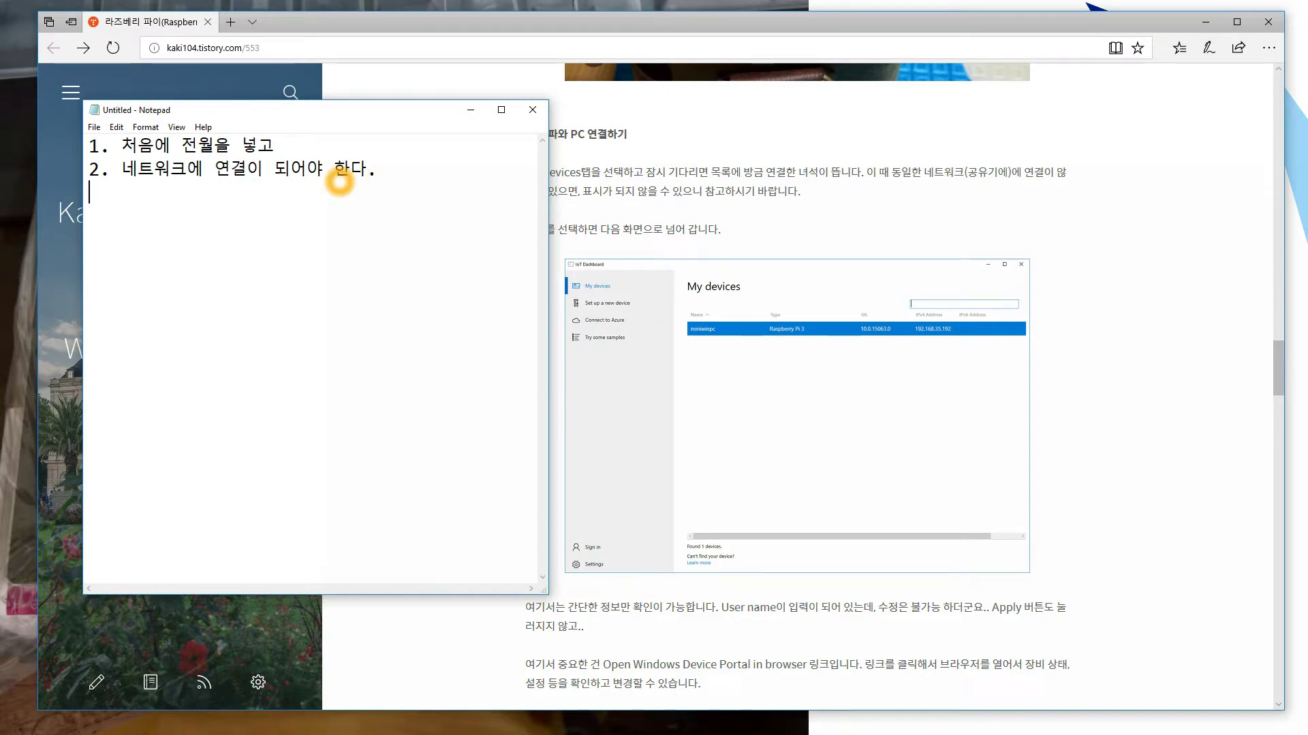
Add the sub-item "- 랜 케이블을 이용해서 연결한다." under the second note
text(-)
text( 랜 )
text(케이블ㅇㄹ)
key(BackSpace)
key(BackSpace)
text(을 이용ㅎ해서 연결한다.)
key(Return)
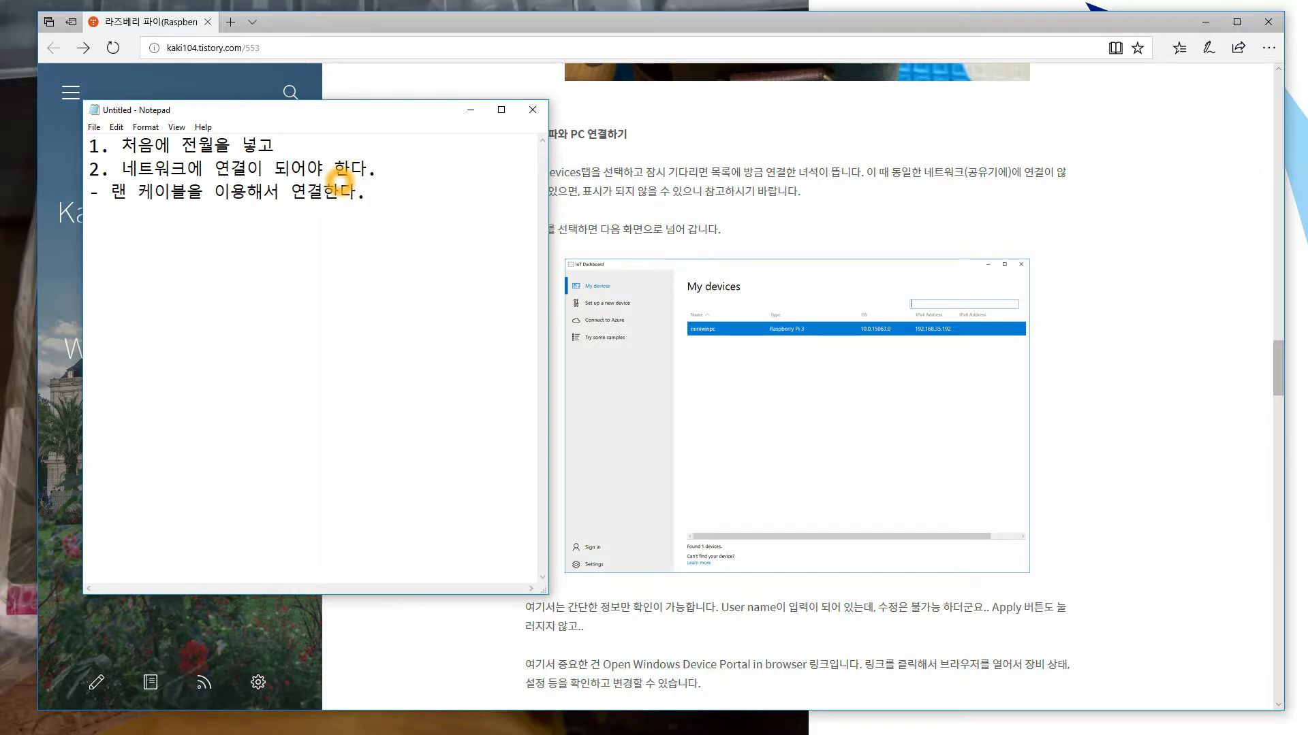
Add the sub-item "- Wi-Fi연결을 해야함" below the LAN cable line
text(-)
text(Wi-)
text(Fi연)
text(결을 해야하)
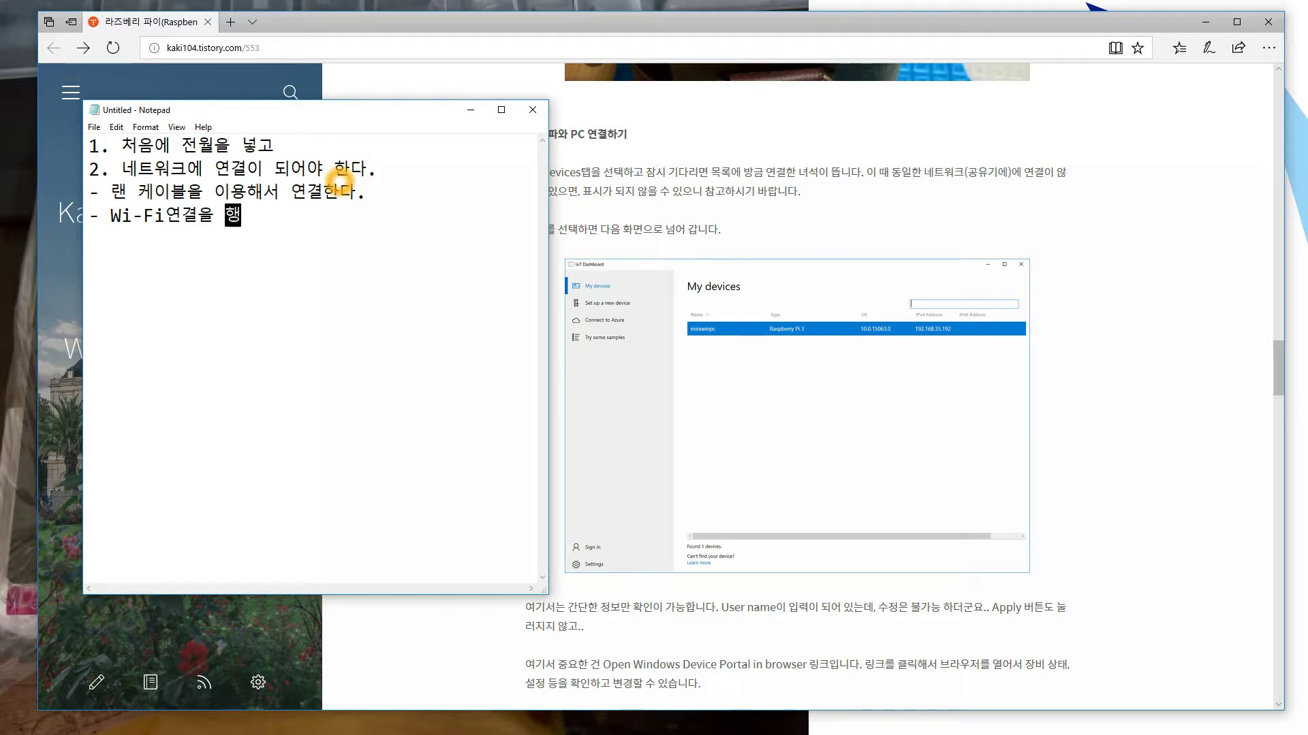
text(ㅁ)
key(Return)
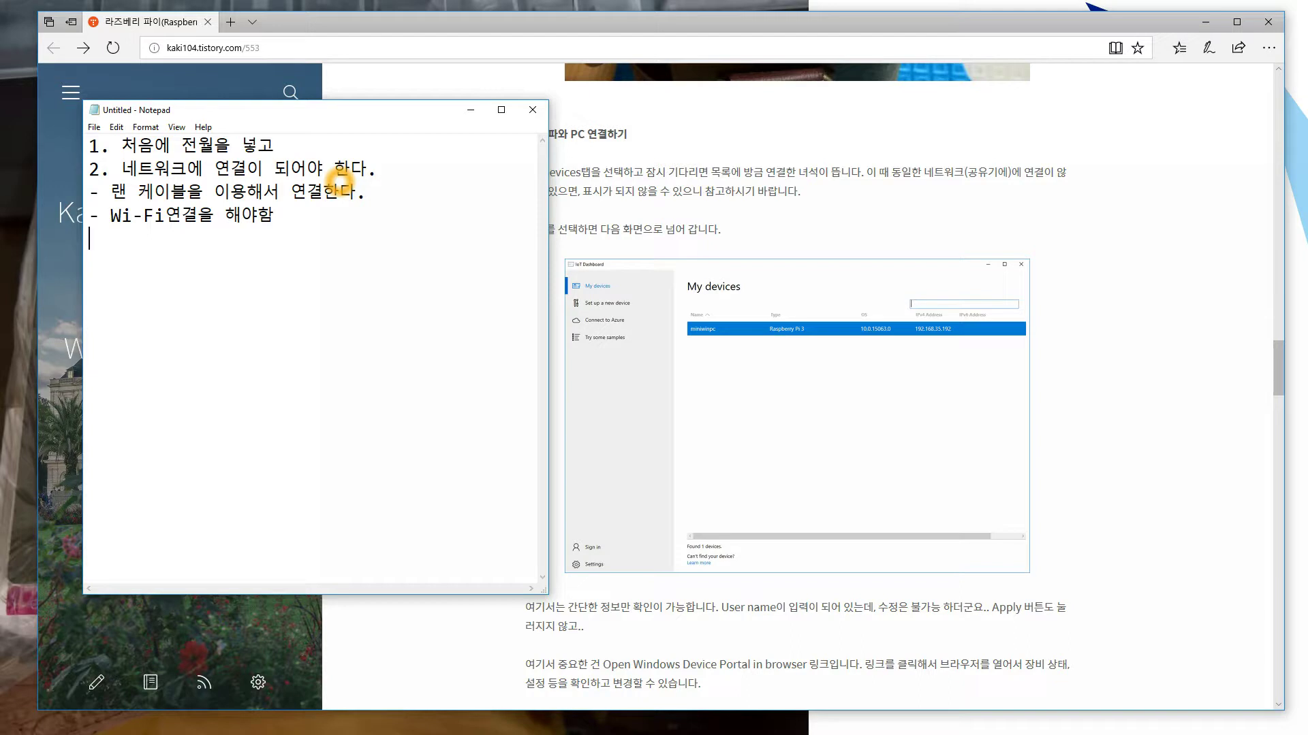
Add the line "-> 화면 - 디스플레이" under the Wi-Fi item
text(-> )
text(화며ㄴ )
text(- 디스ㅋ)
text(플레이)
key(Return)
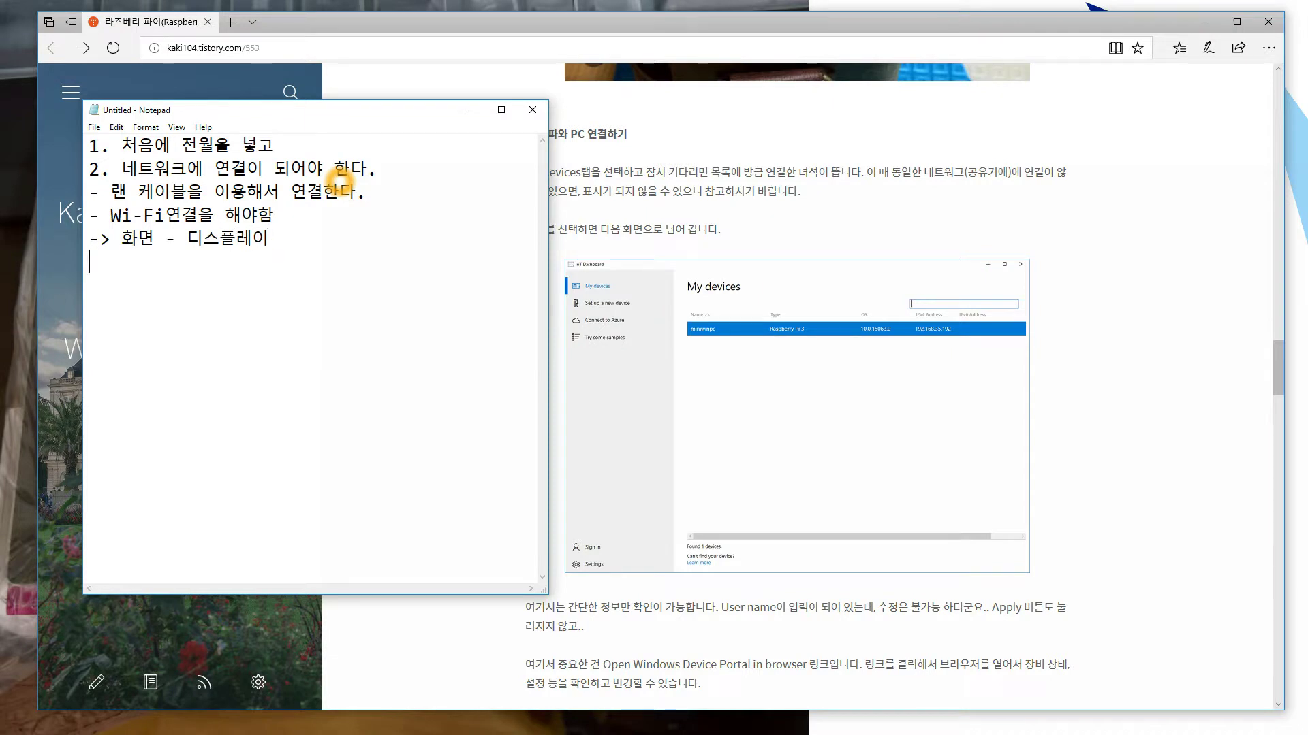
Add the lines "-> 마우스 - USB" and "-> 키보드 - USB" at the end of the notes
text(-> ㅁ)
text(ㅏ우스 - )
text(USB)
key(Return)
text(-> )
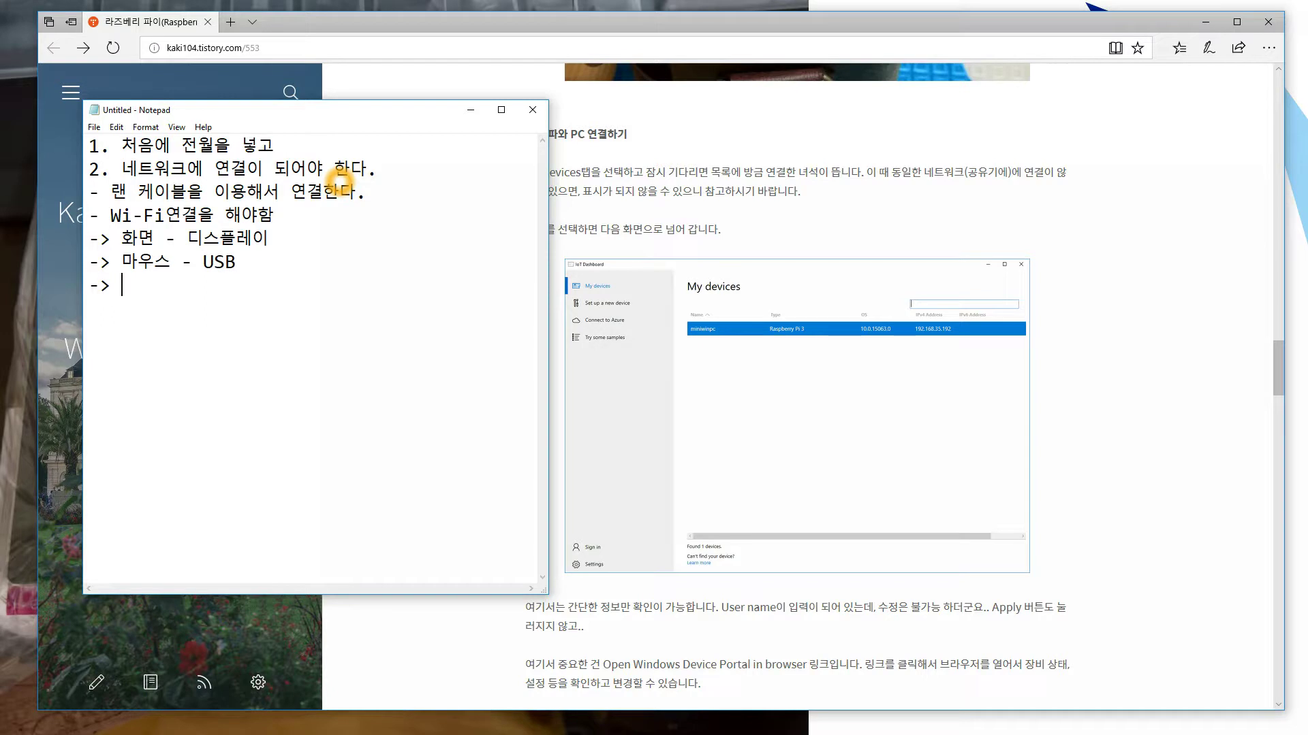
text(zl)
key(BackSpace)
key(BackSpace)
text(키보드 - USB)
key(Return)
Insert the line "-> HDMI, VGA 케이블" between the display line and the mouse line
key(Up)
key(Up)
key(Up)
key(End)
key(Return)
text(-> ㅗ)
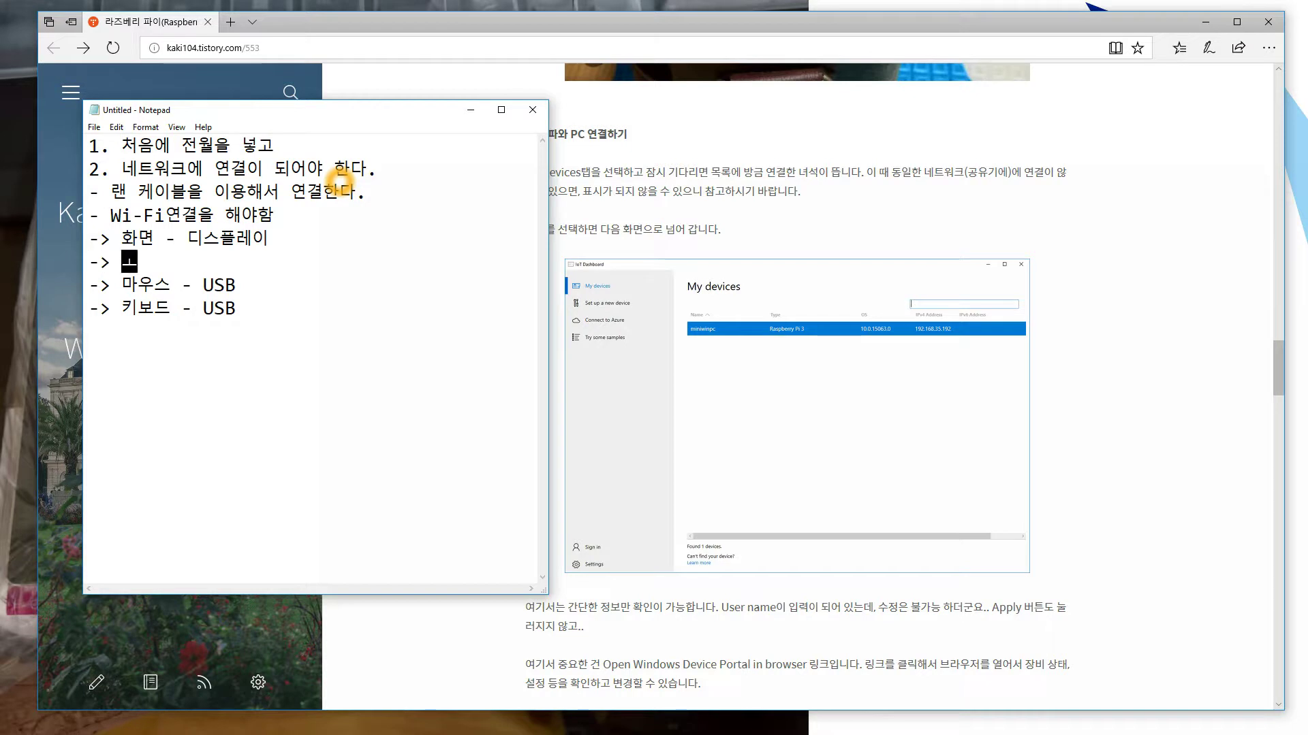
key(BackSpace)
text(HDMI, VGA 케이블)
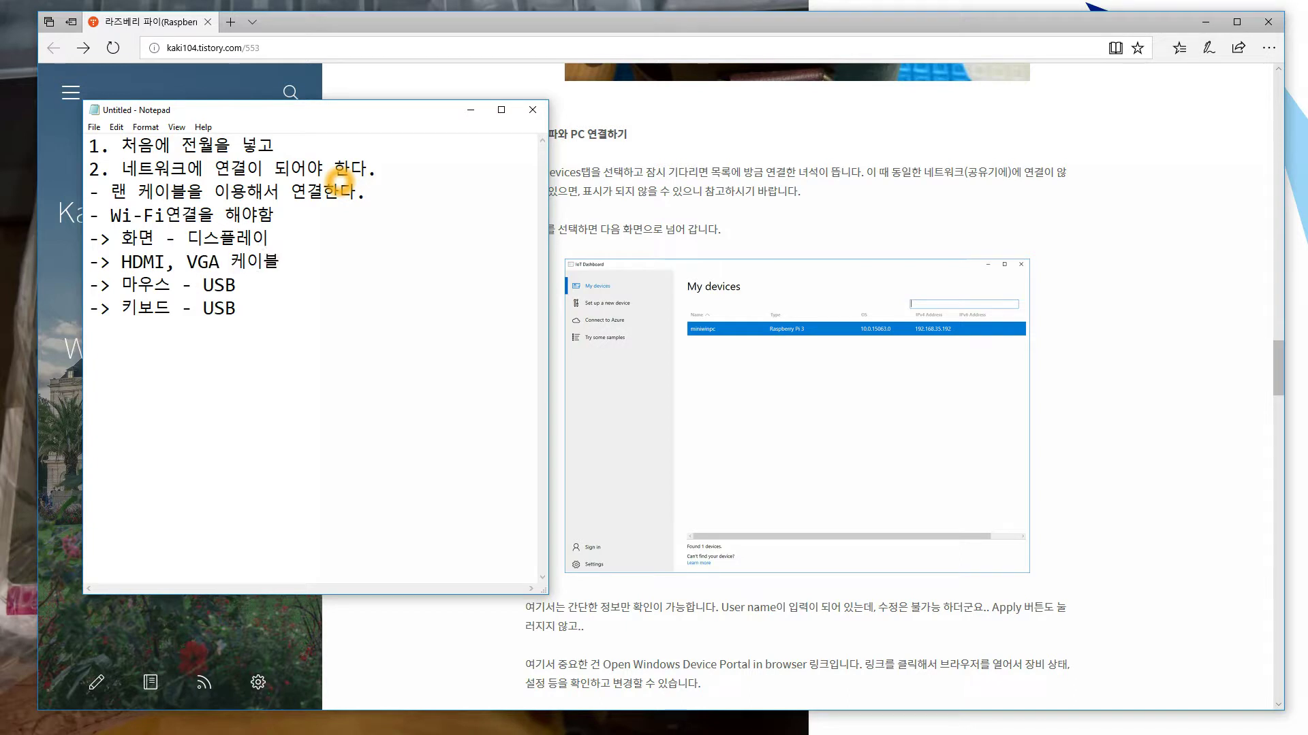
key(Down)
key(Down)
Show My devices in IoT Dashboard and arrange its window beside the Notepad notes
key(super)
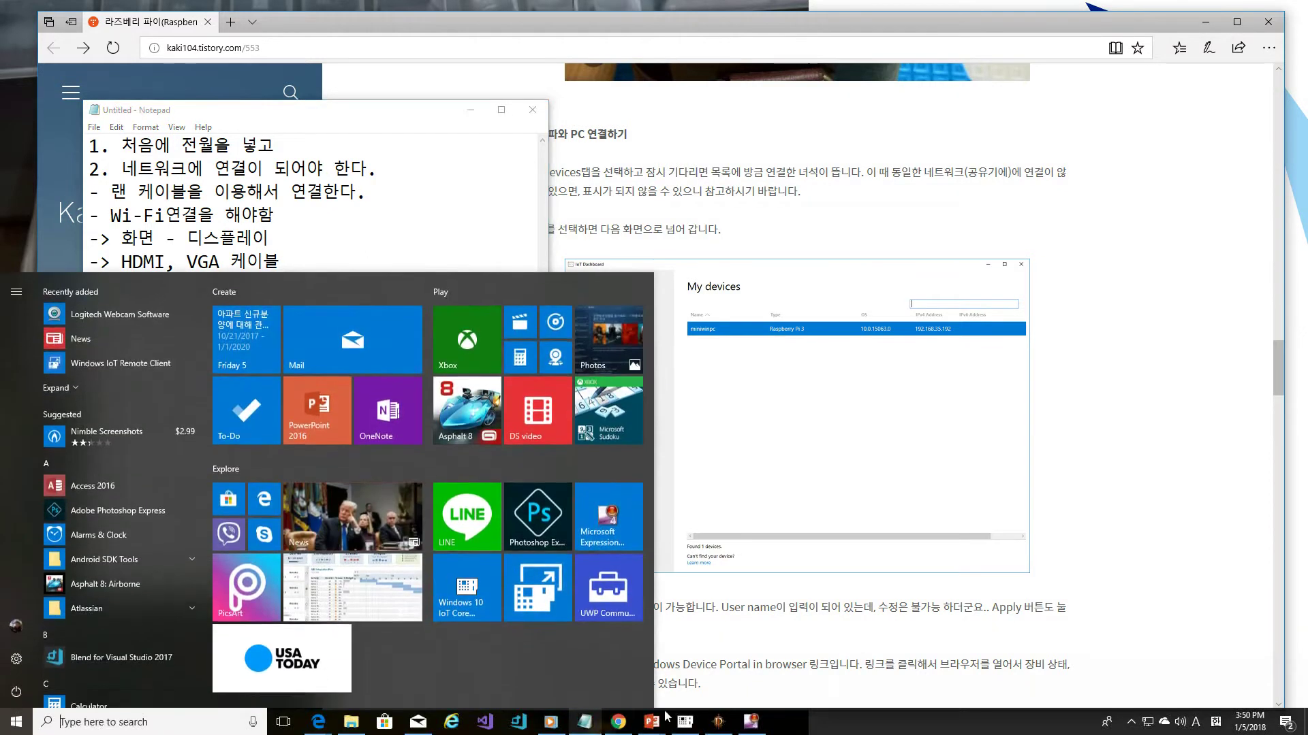
click(686, 721)
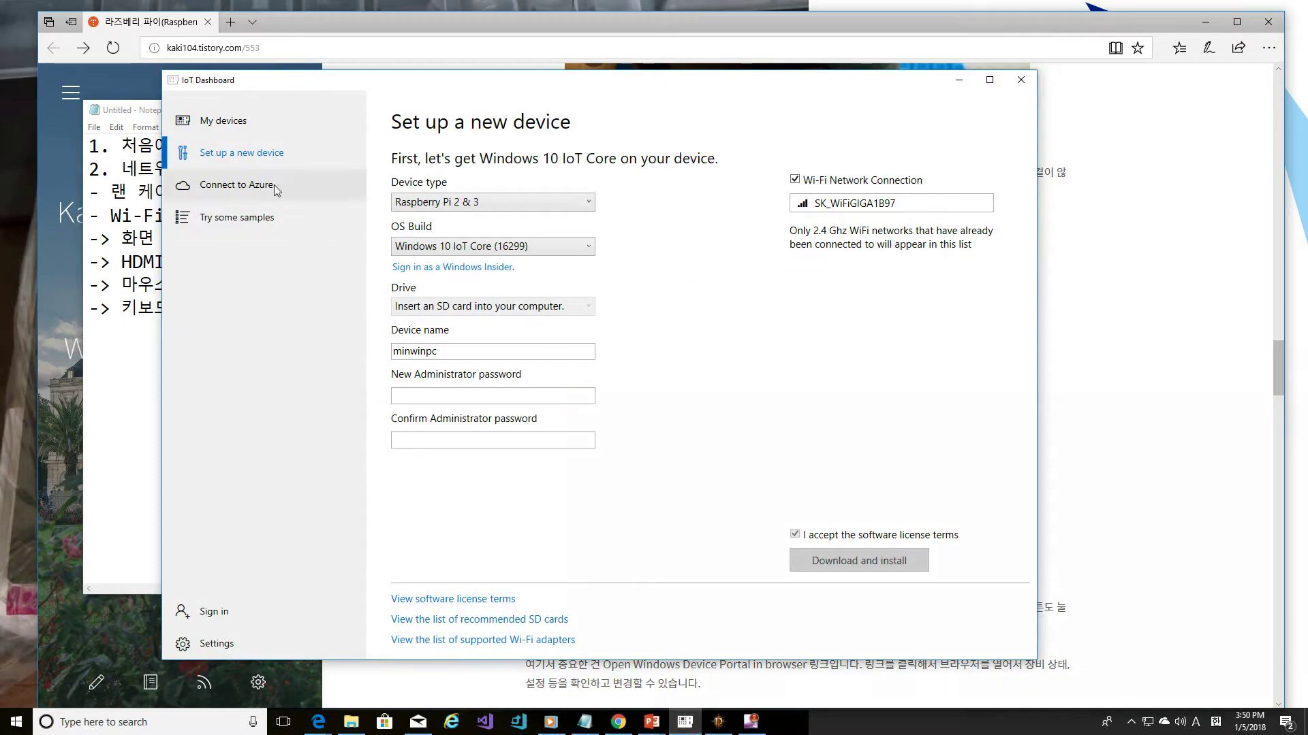
click(219, 122)
drag(601, 80, 824, 114)
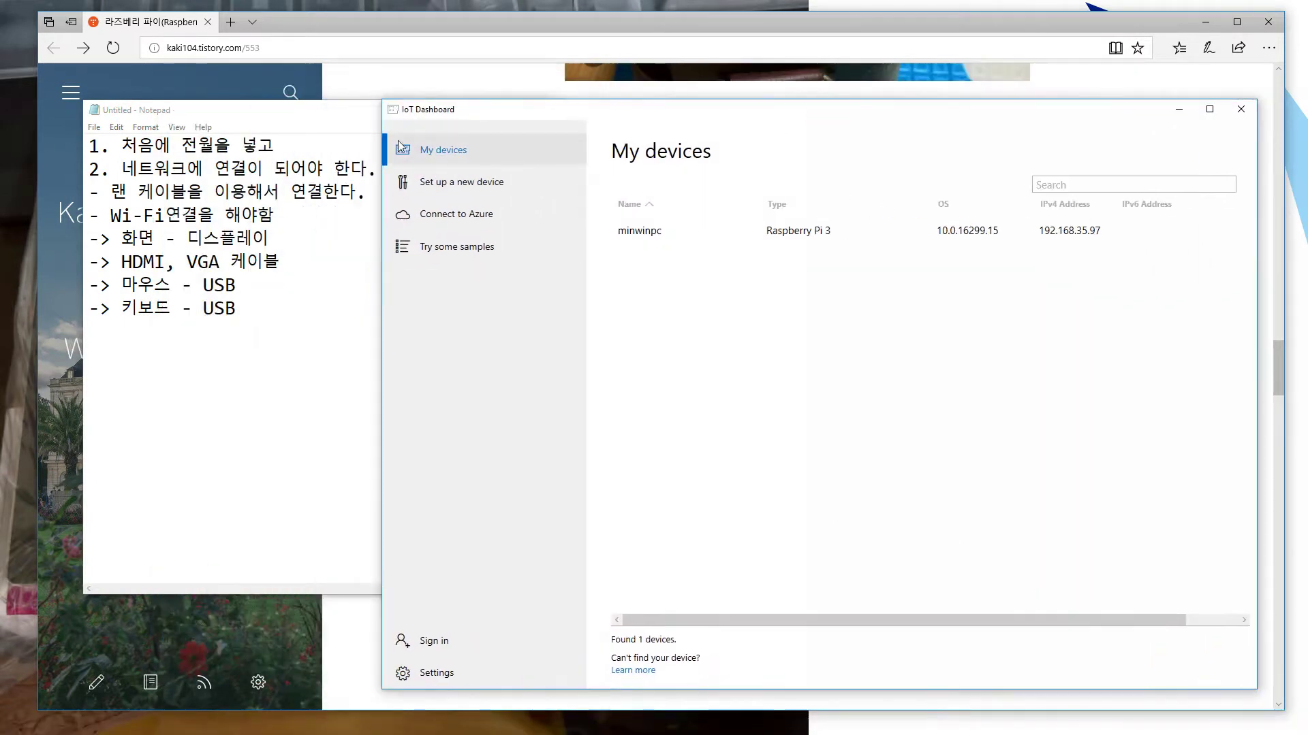
click(331, 116)
drag(330, 117, 304, 129)
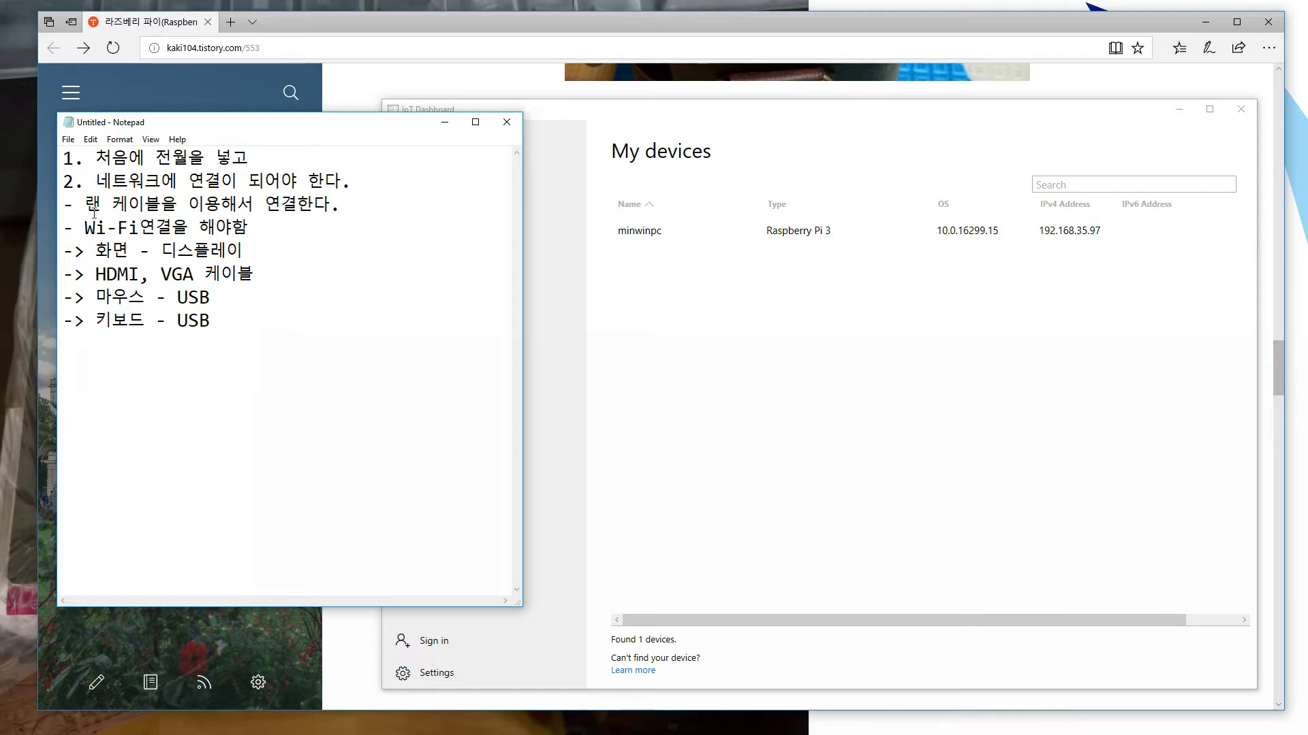
Highlight the four Wi-Fi requirement lines from the display to the keyboard in the notes, then clear the selection
click(219, 322)
drag(219, 322, 75, 253)
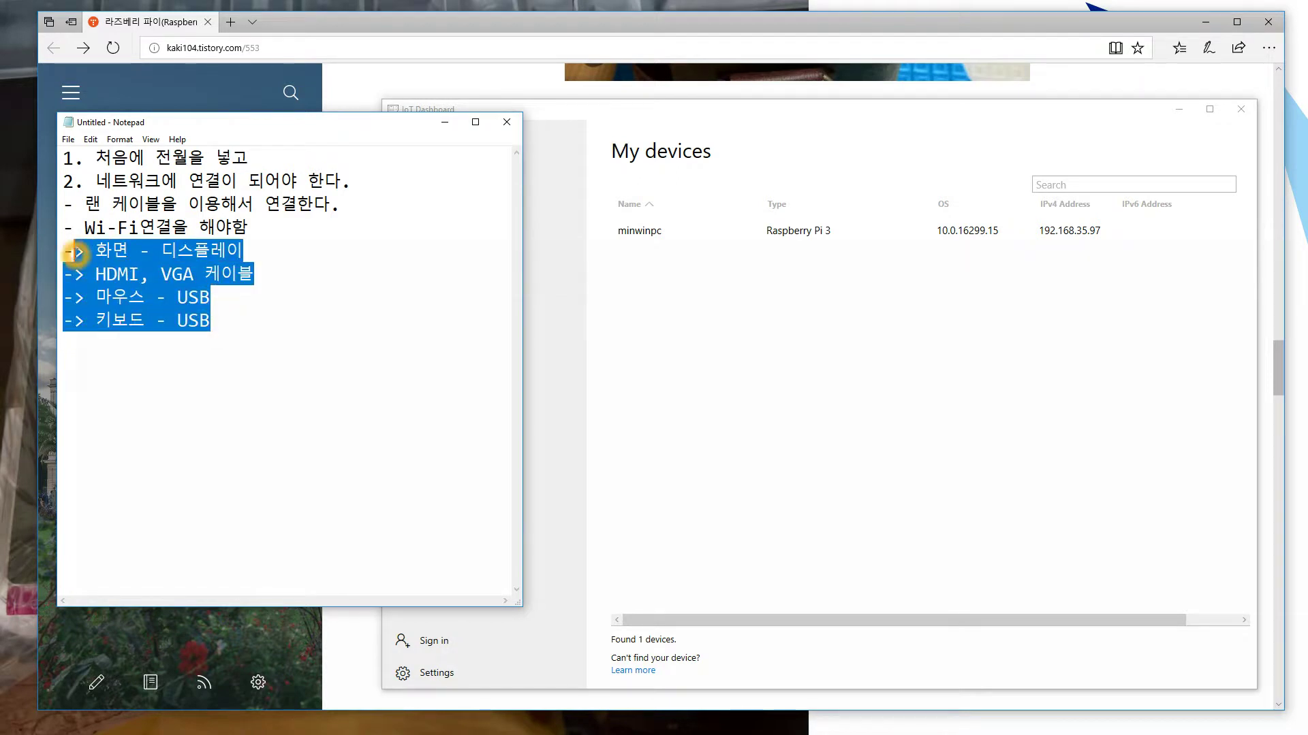
click(242, 329)
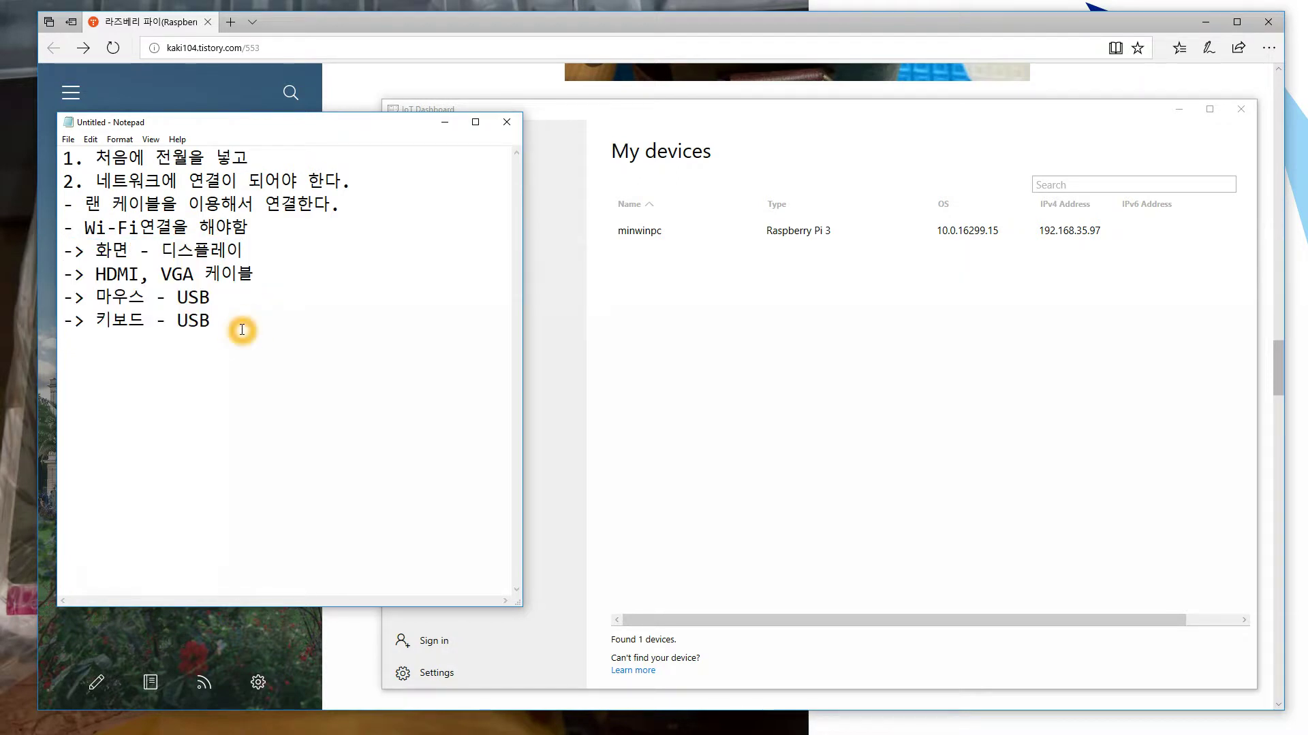
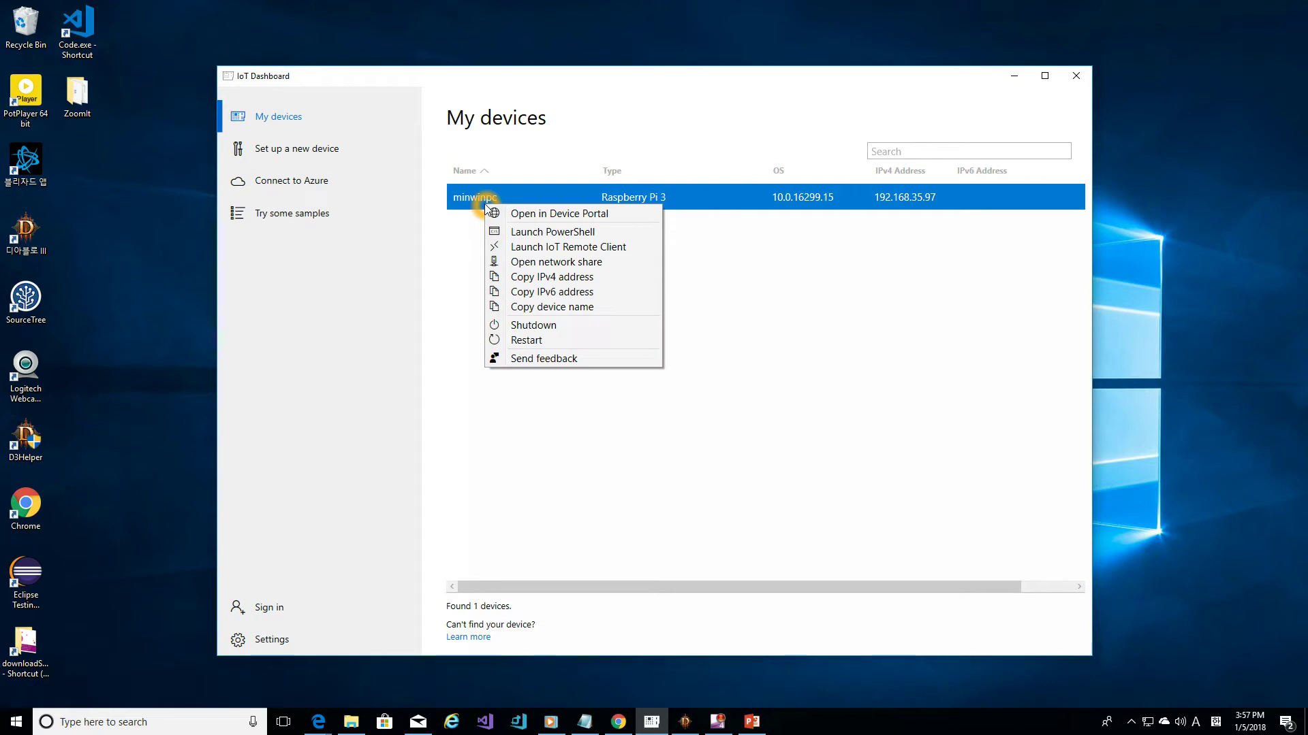
Open the minwinpc Raspberry Pi 3 in Device Portal and review its Device Settings down to the display and Cortana options
click(542, 215)
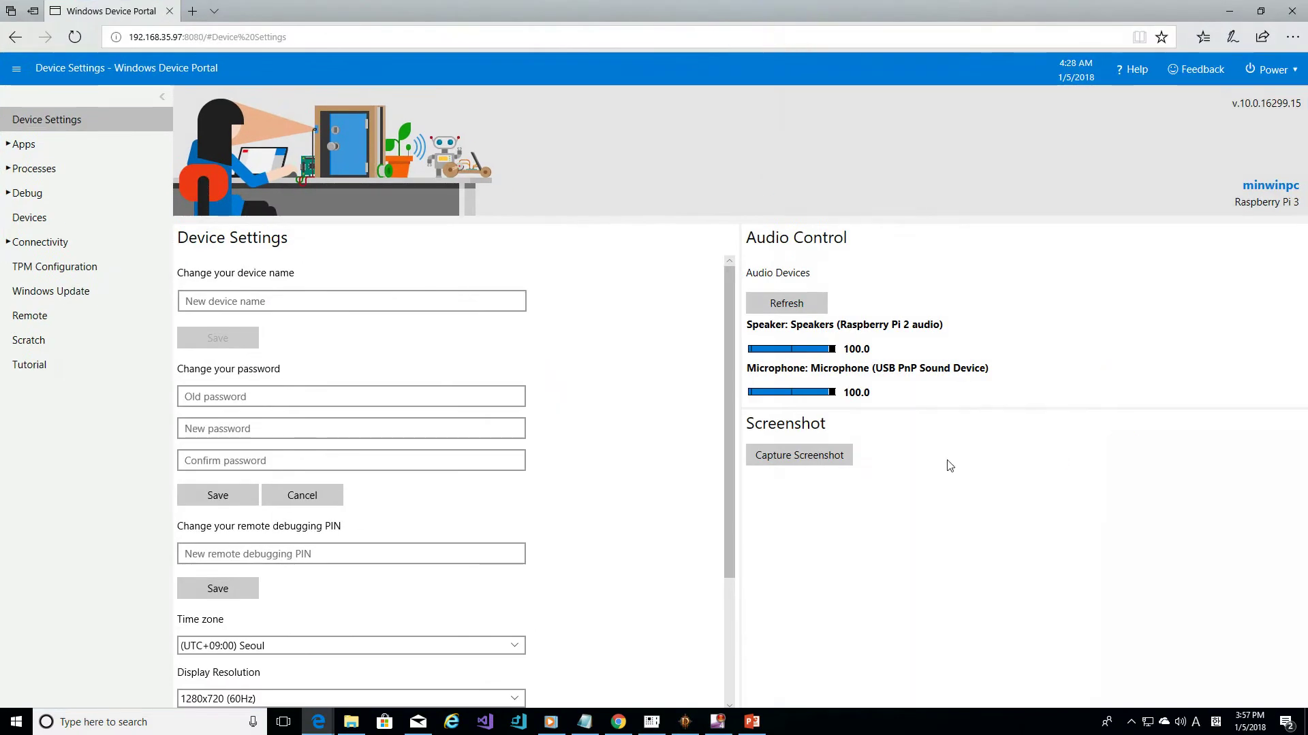
click(583, 436)
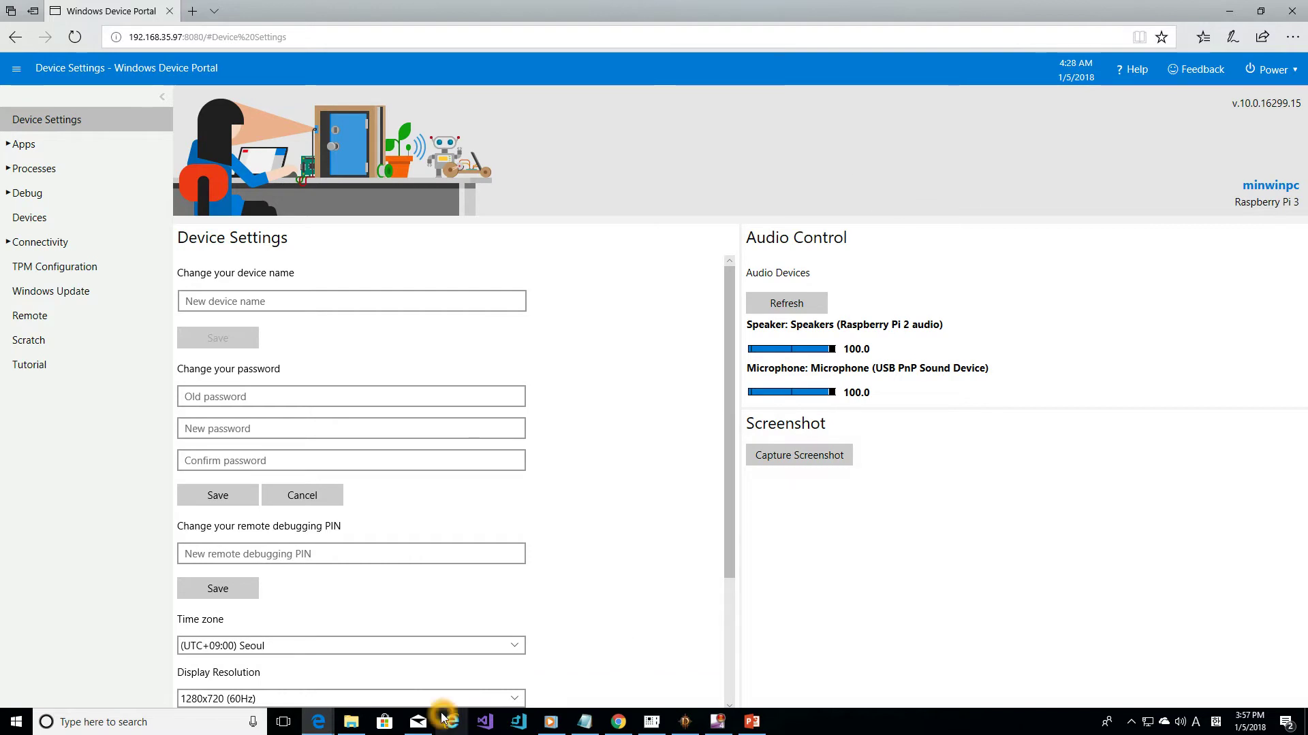
scroll(591, 507, down, 3)
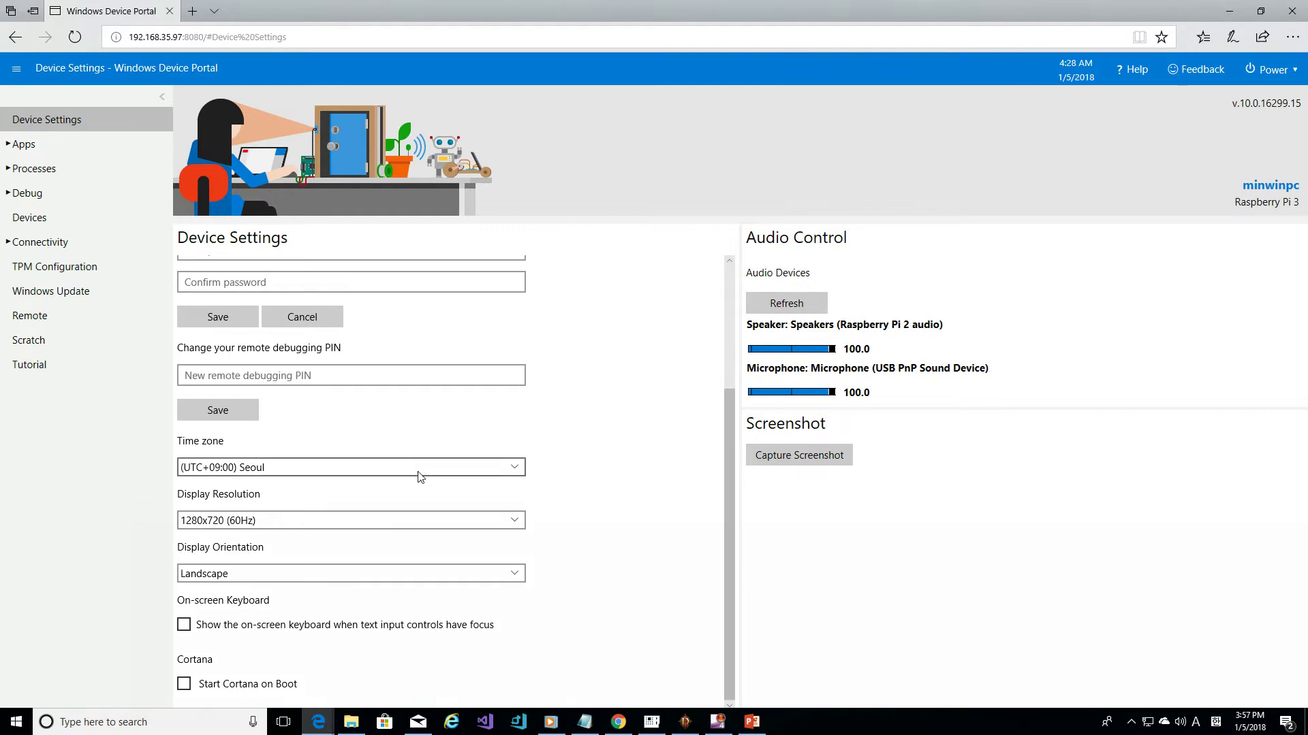
scroll(418, 471, up, 3)
scroll(419, 471, down, 3)
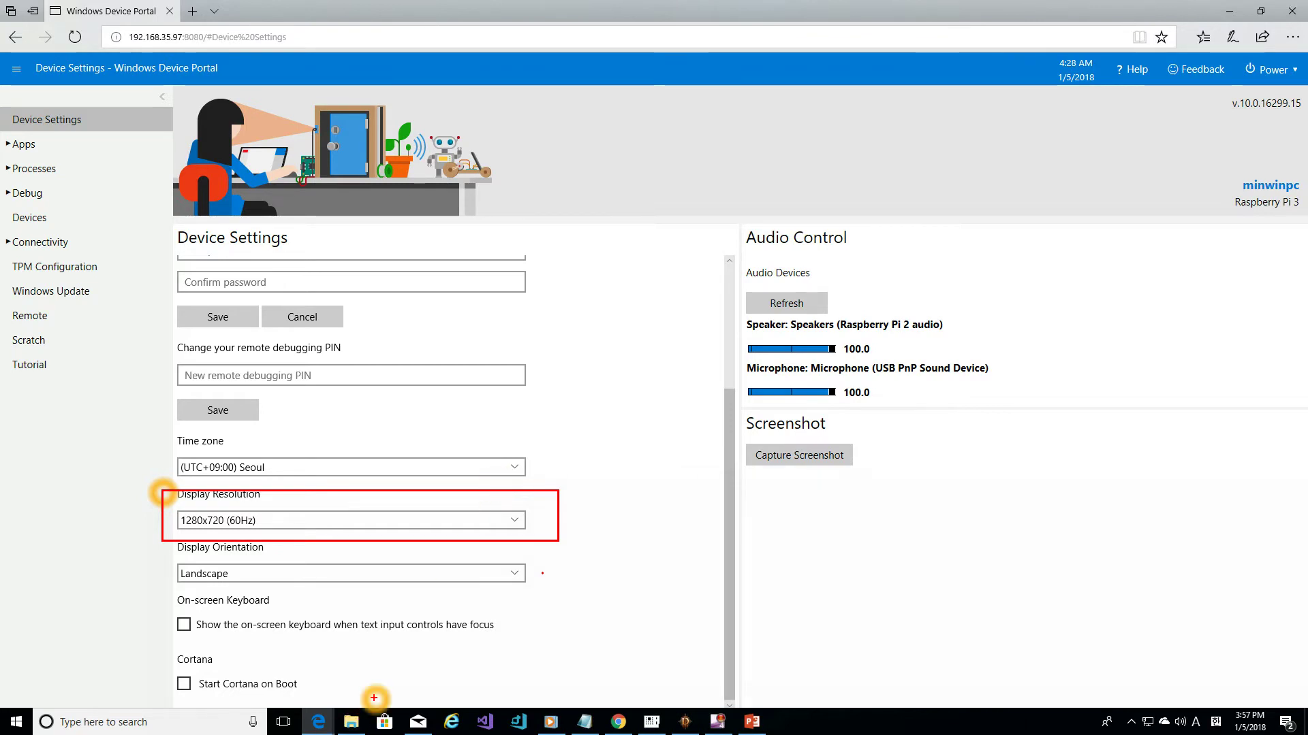
Switch to File Explorer, open config.txt from the Documents folder, and widen its Notepad window to fit the full lines
click(351, 722)
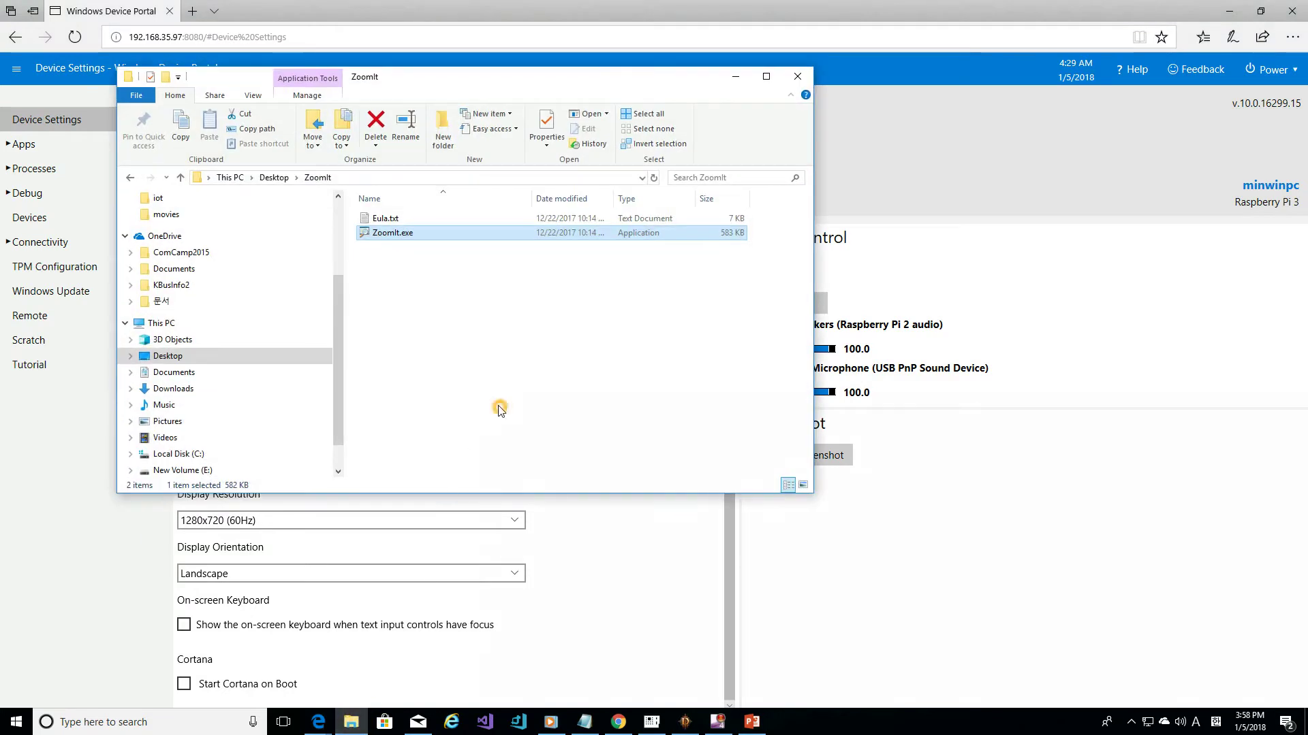
click(499, 408)
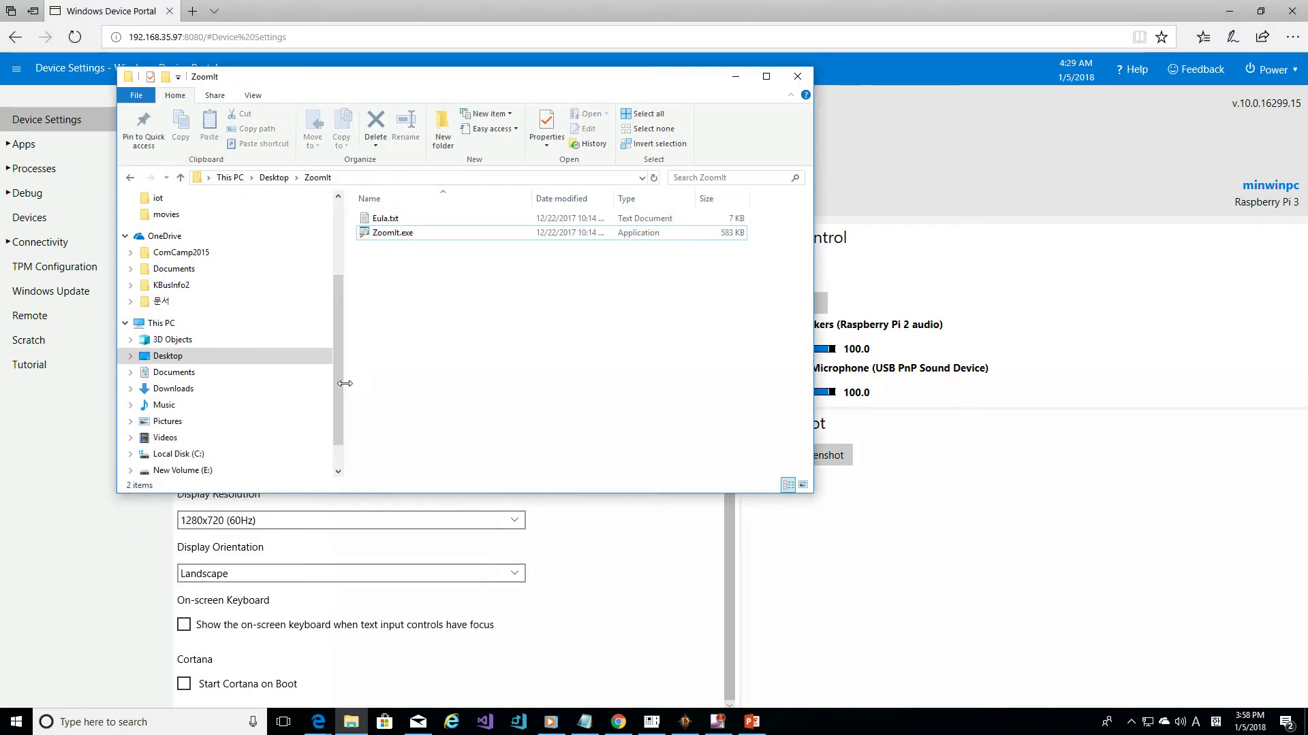
drag(342, 382, 344, 426)
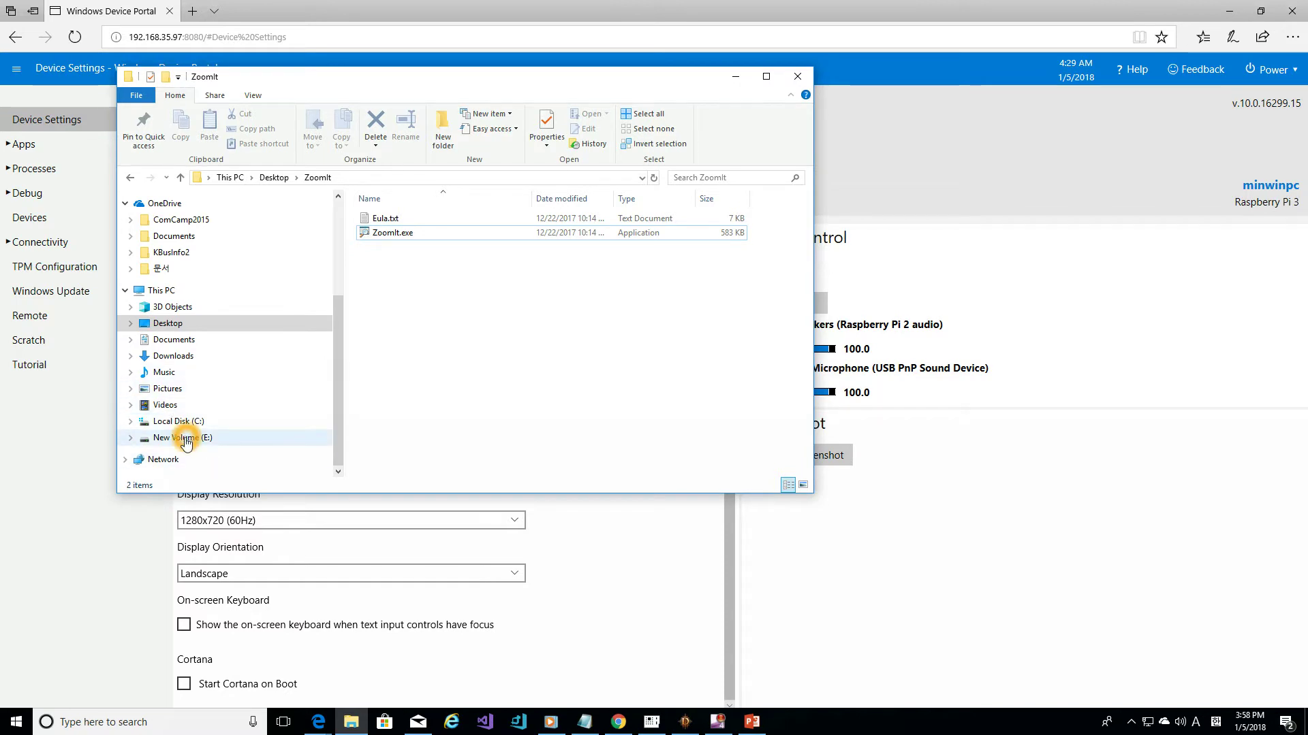
click(174, 340)
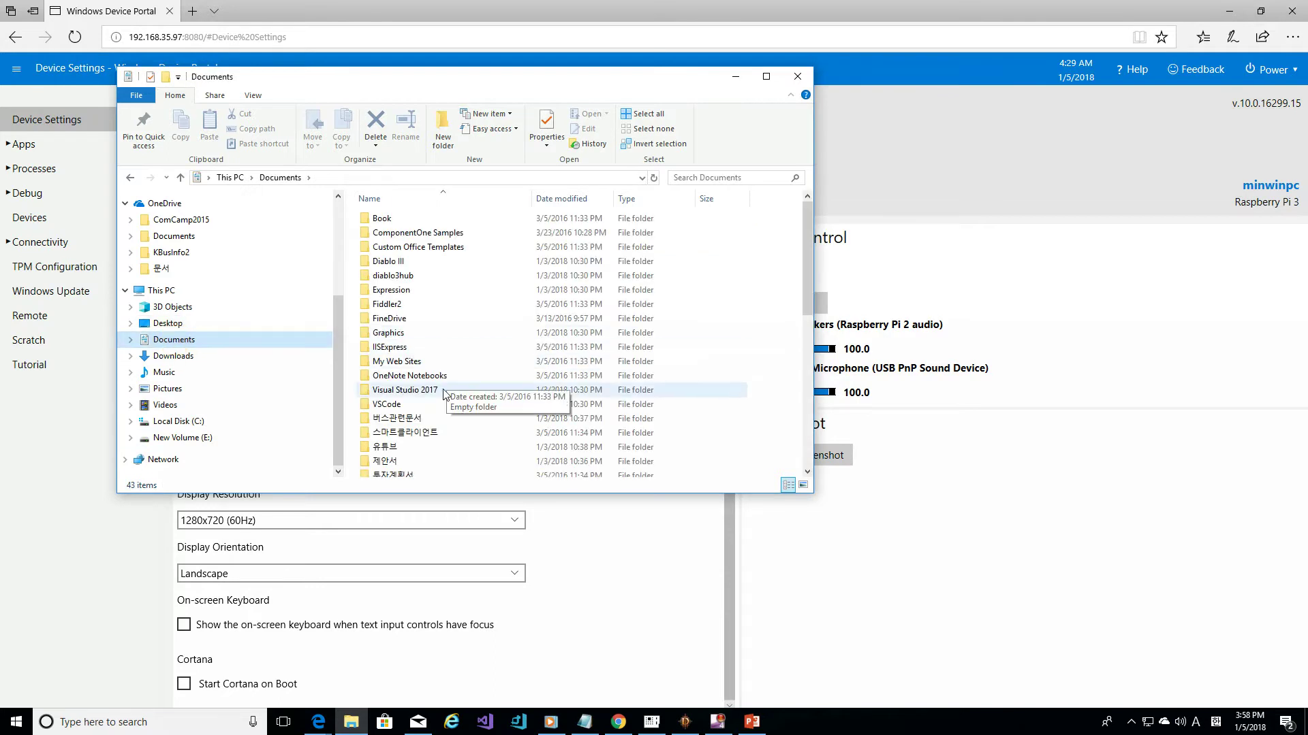
scroll(429, 427, down, 5)
scroll(429, 427, down, 3)
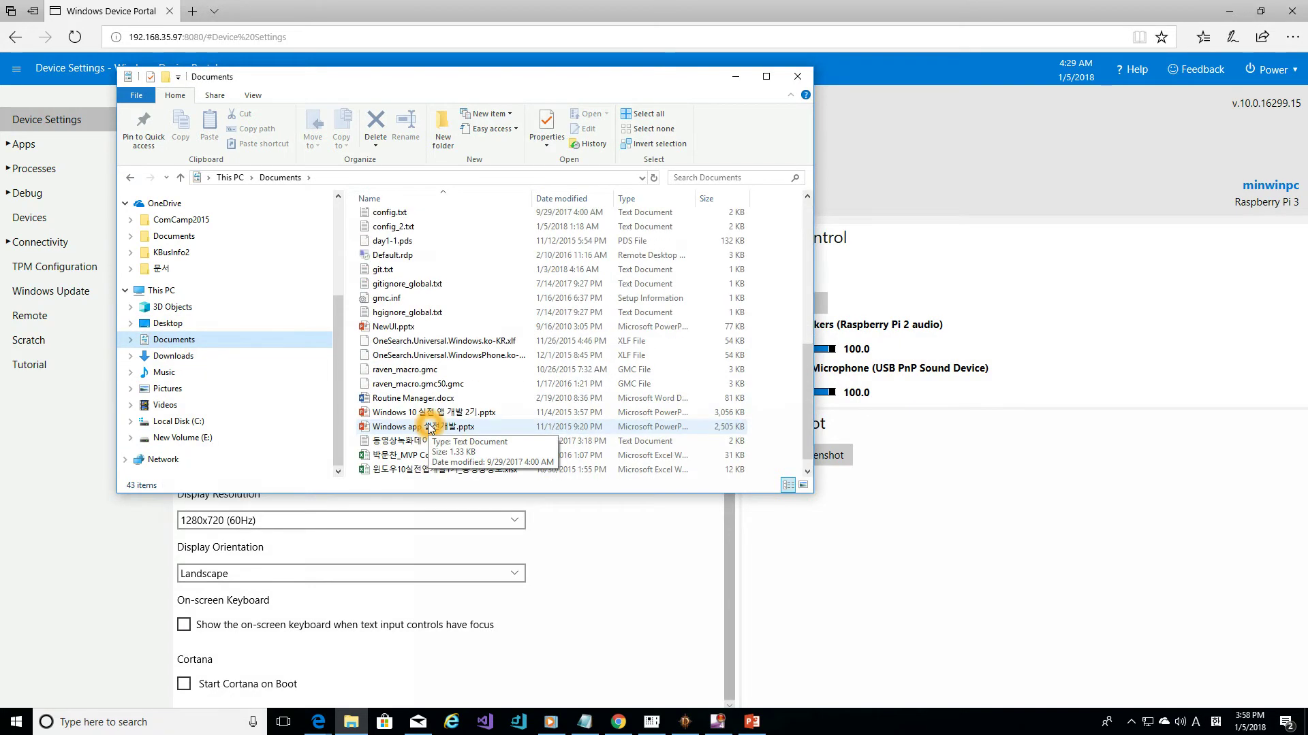
double_click(393, 214)
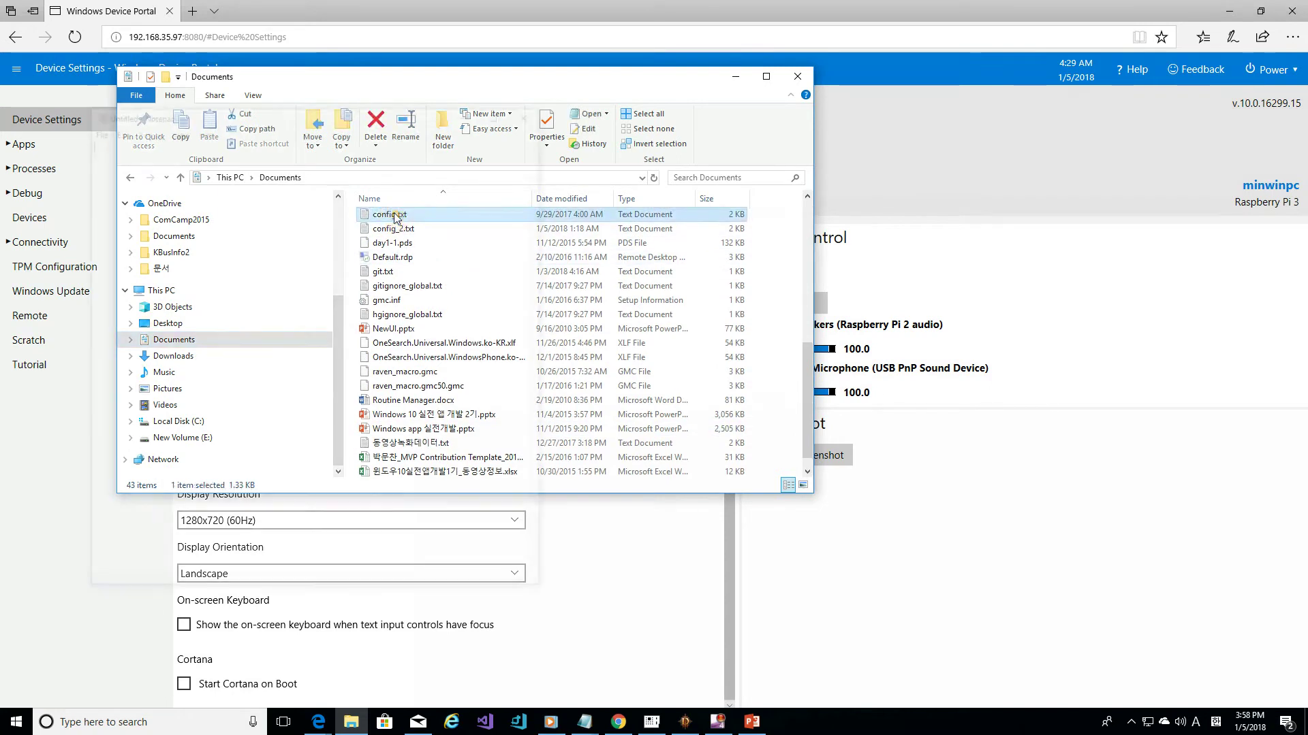
click(393, 214)
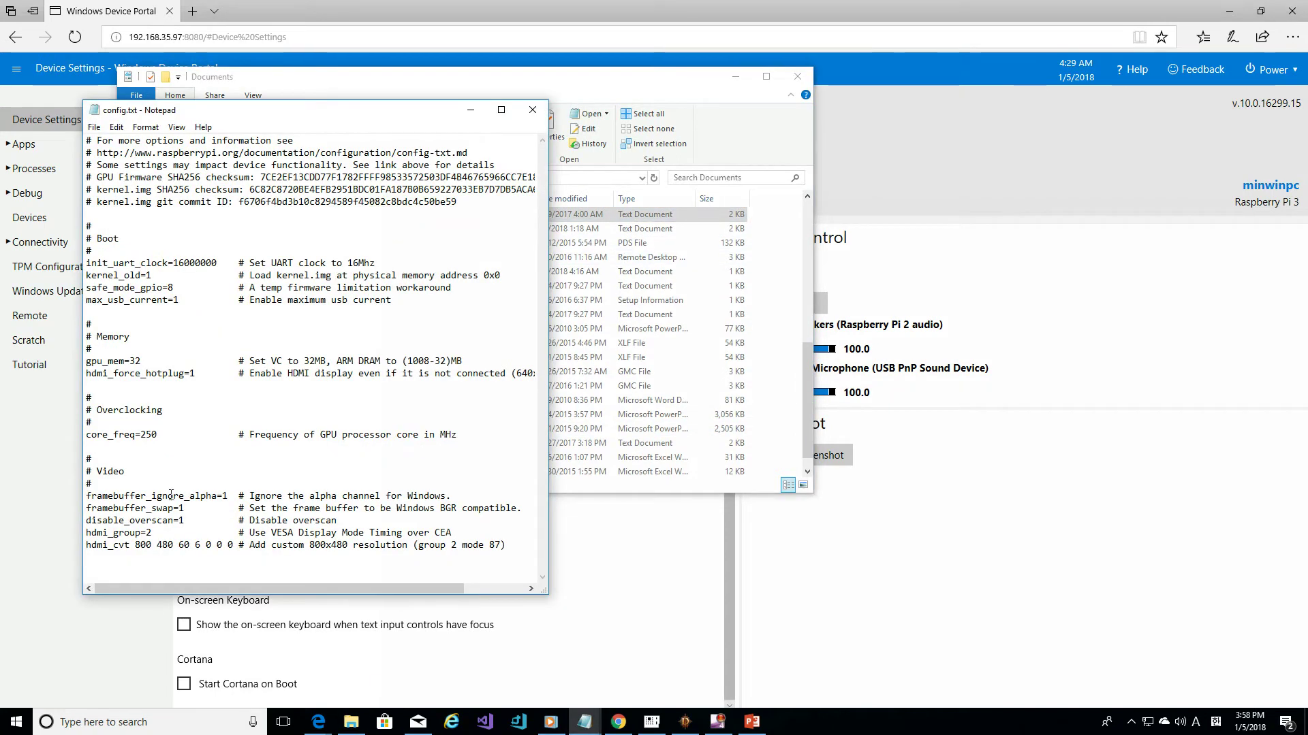
click(735, 76)
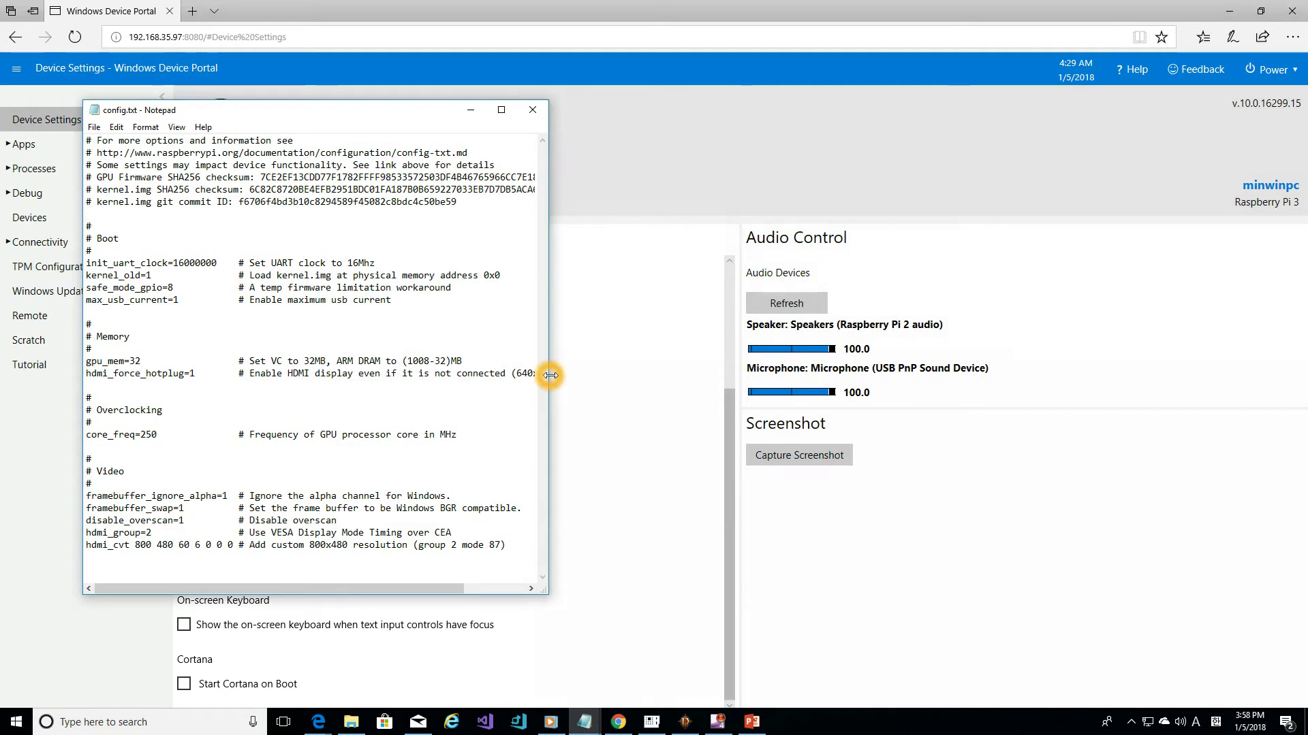
drag(551, 376, 918, 373)
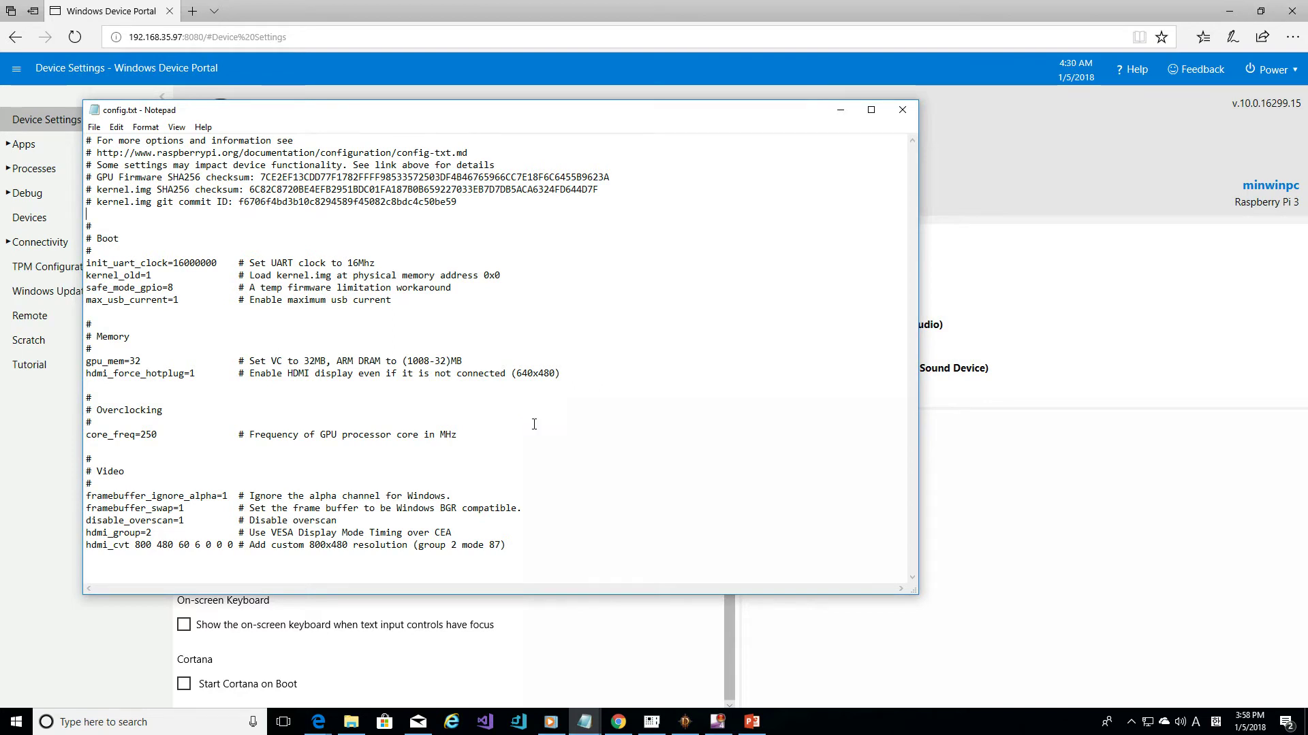
Highlight the Video section lines up to hdmi_cvt in config.txt, clear the selection, and close the file
click(521, 545)
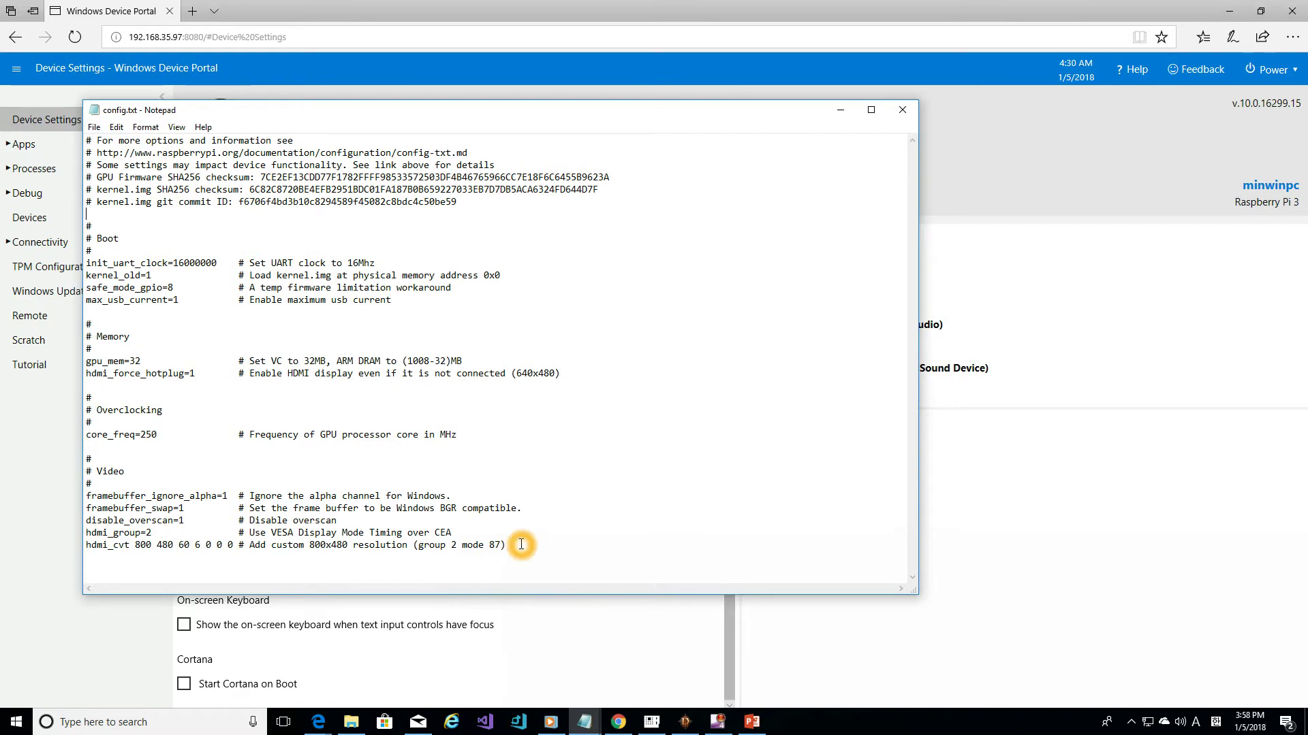
drag(521, 544, 436, 471)
click(428, 458)
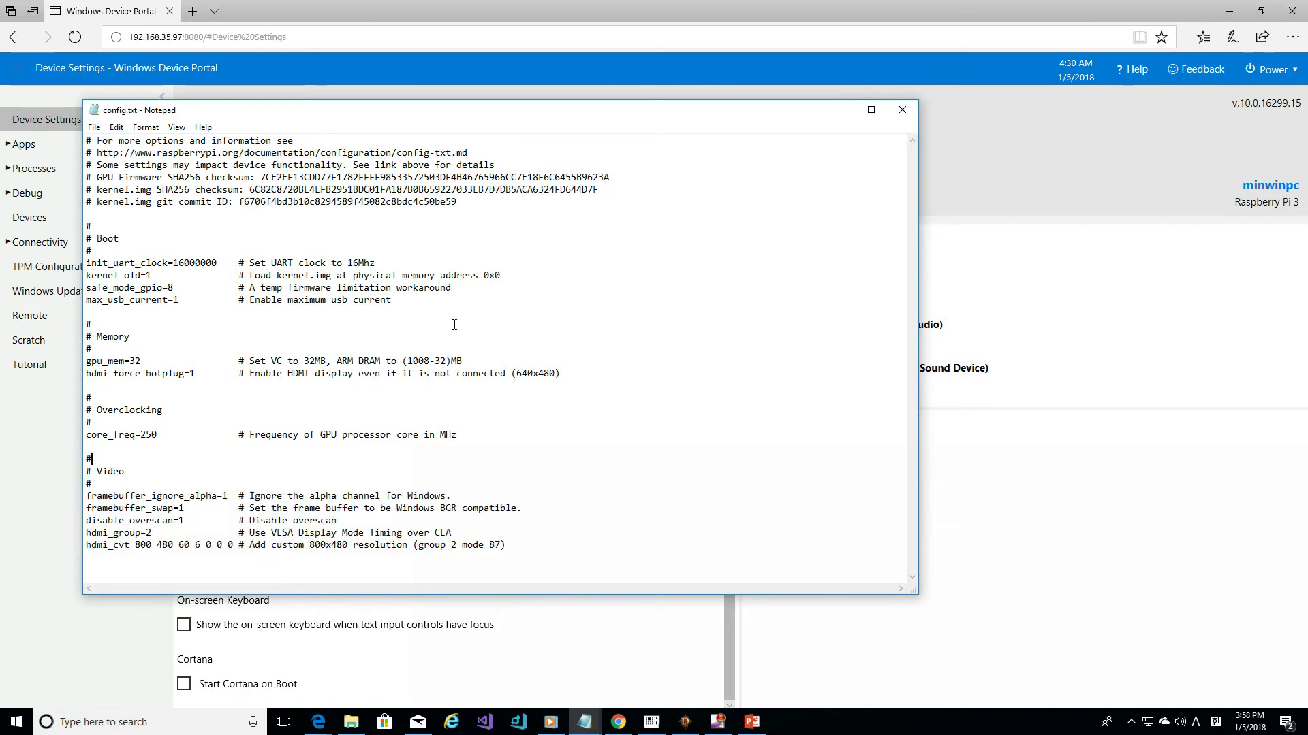
click(911, 122)
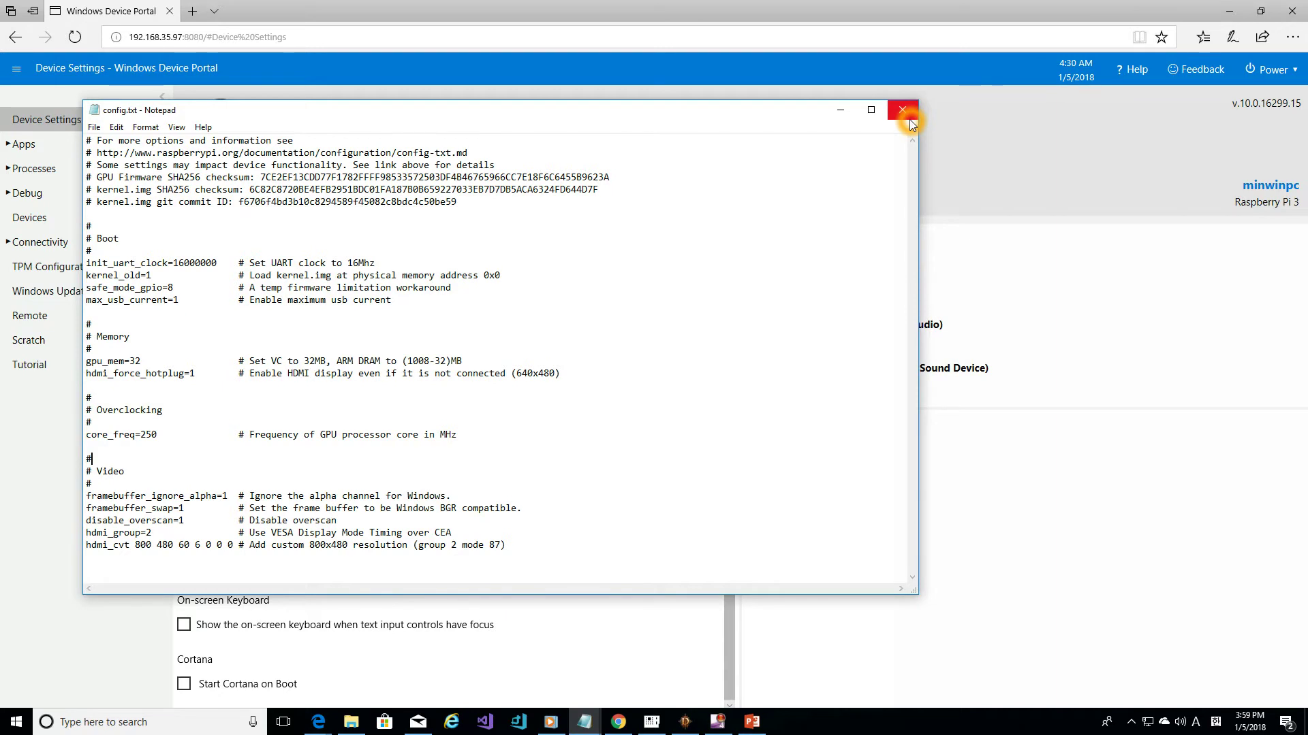
click(909, 119)
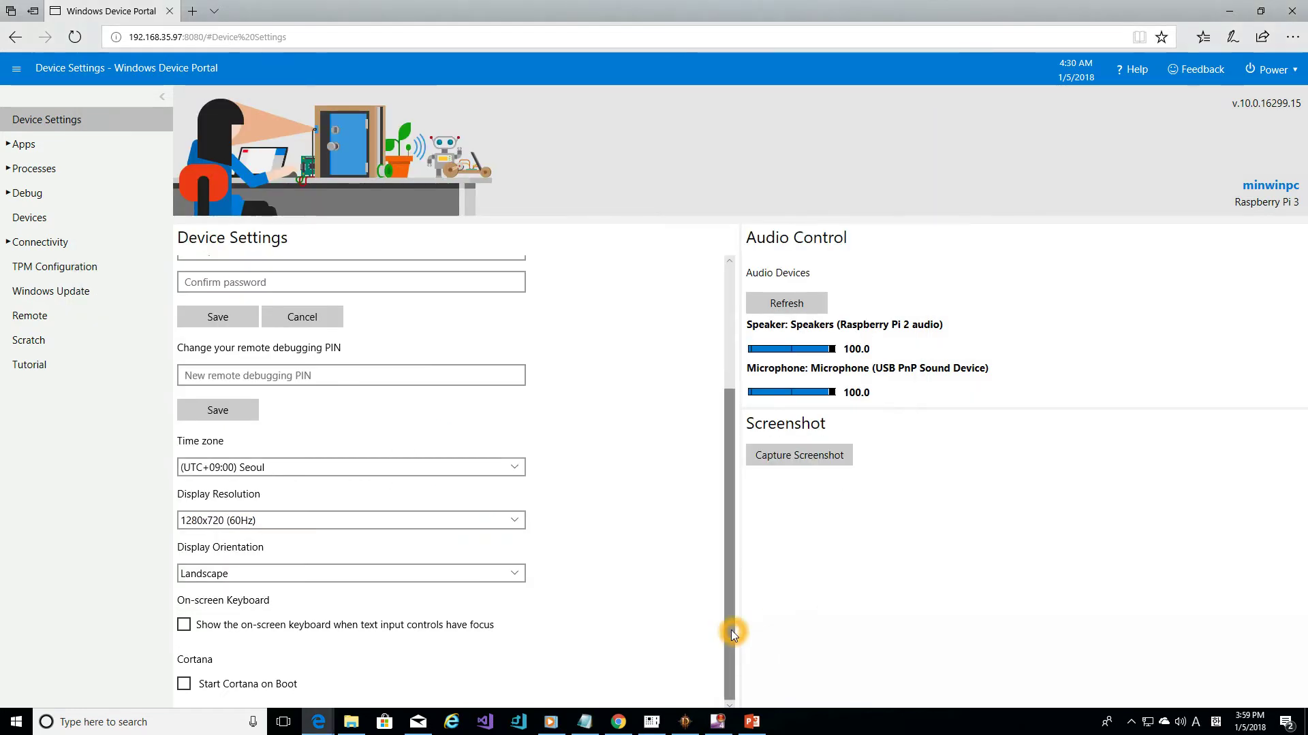
Review the display resolution and time zone settings of minwinpc in Device Portal, and expand the Apps group
click(313, 527)
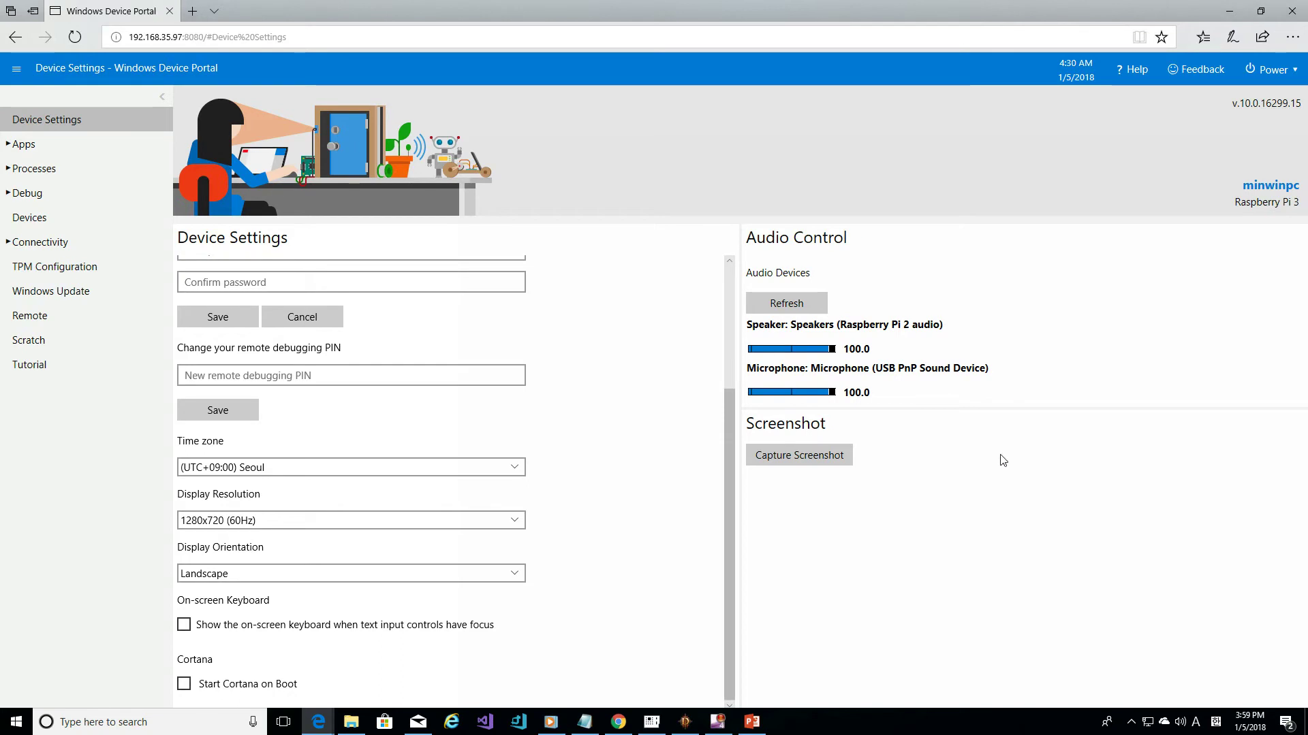
click(974, 512)
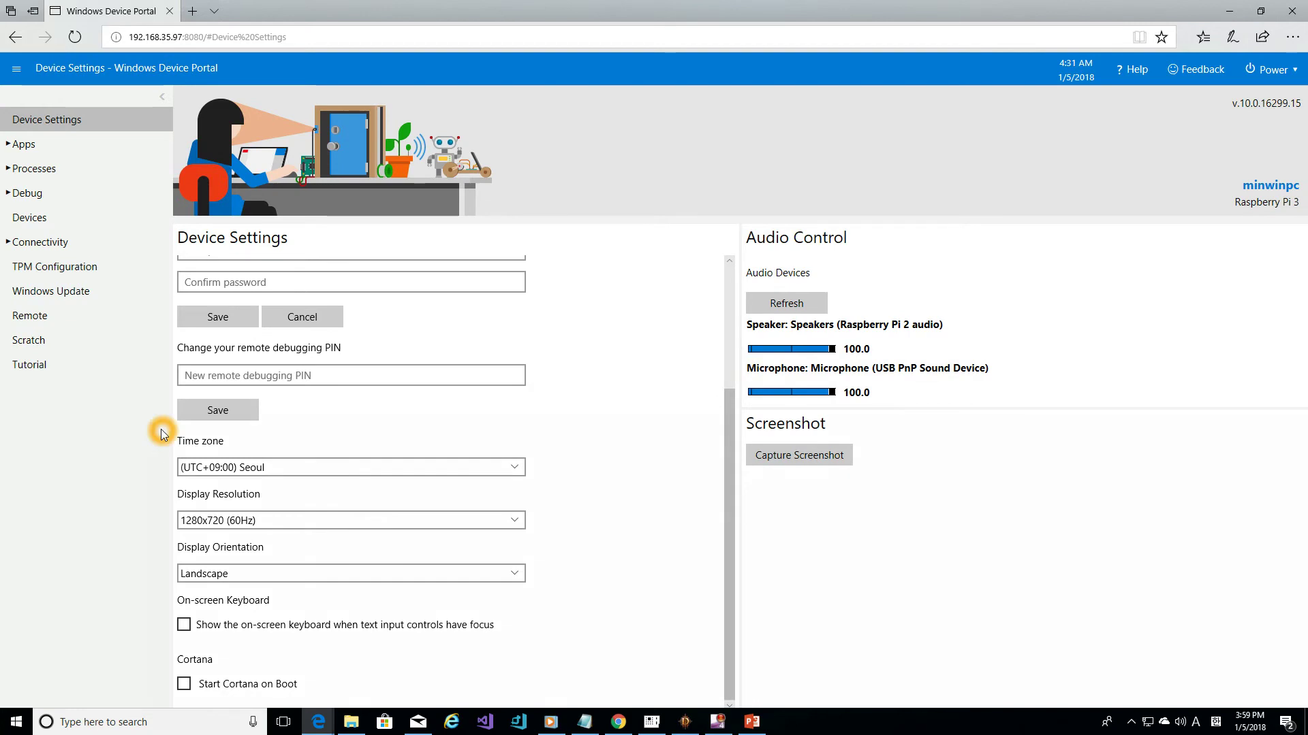
drag(161, 429, 557, 490)
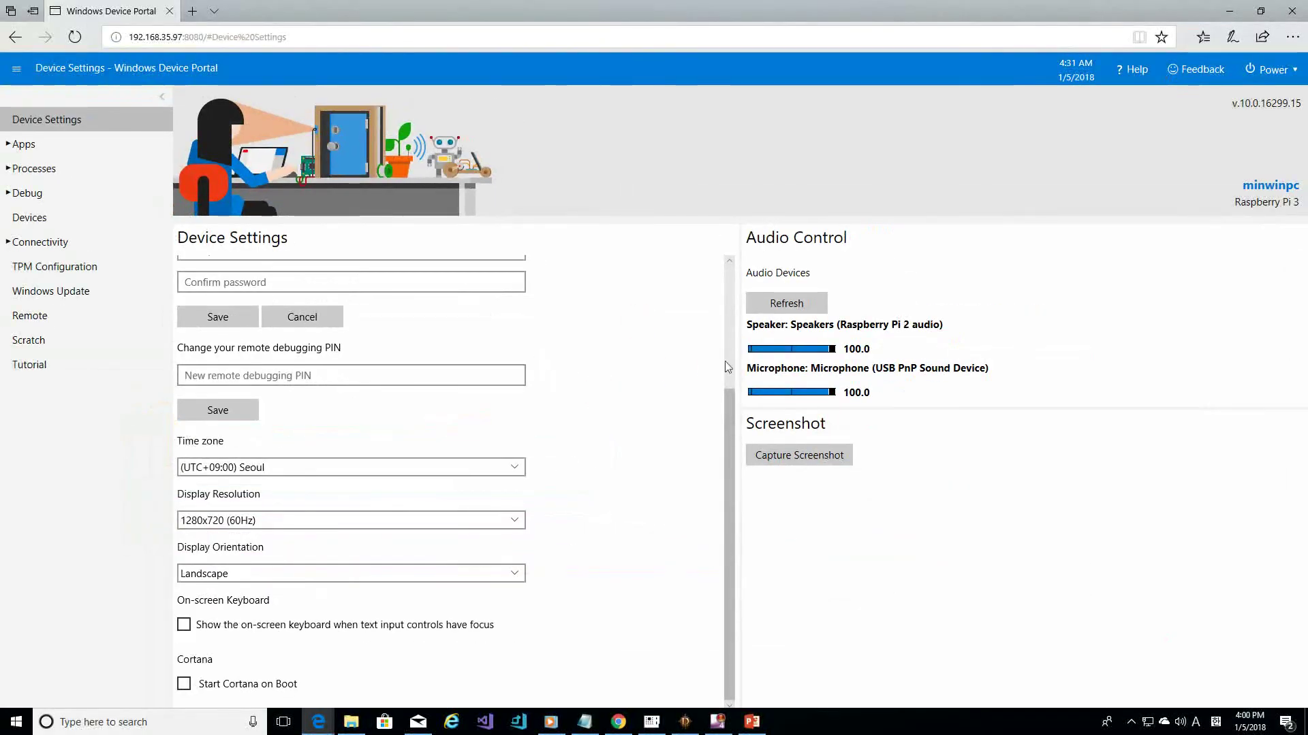
click(21, 148)
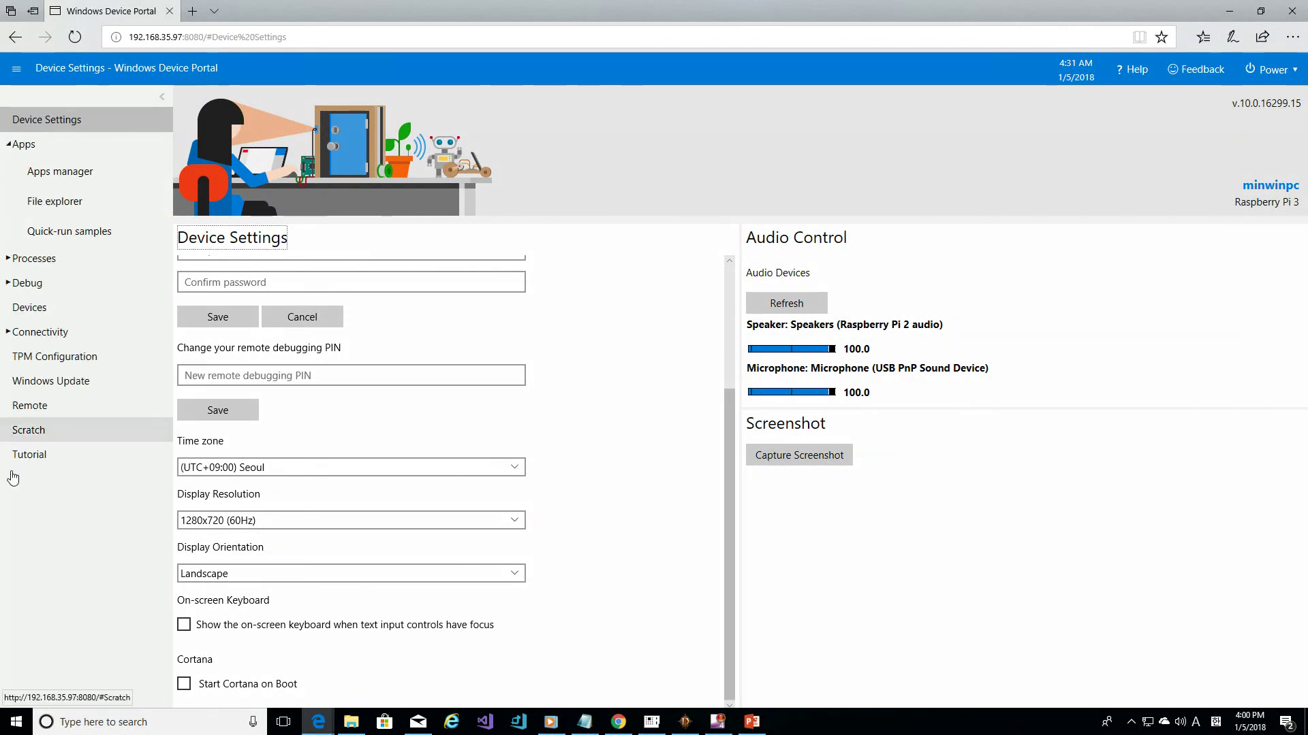
Minimize the browser to return to IoT Dashboard, show the available actions for minwinpc including Launch IoT Remote Client, and dismiss them
click(1234, 13)
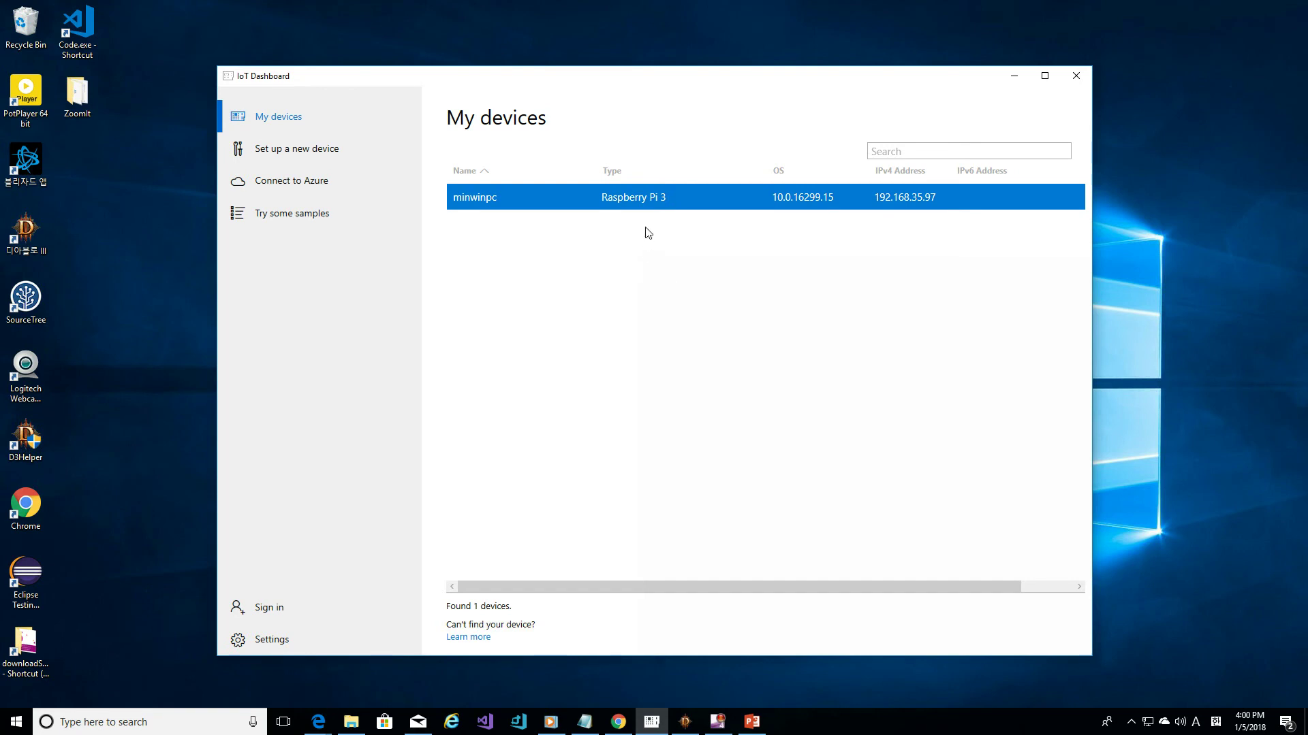
right_click(661, 199)
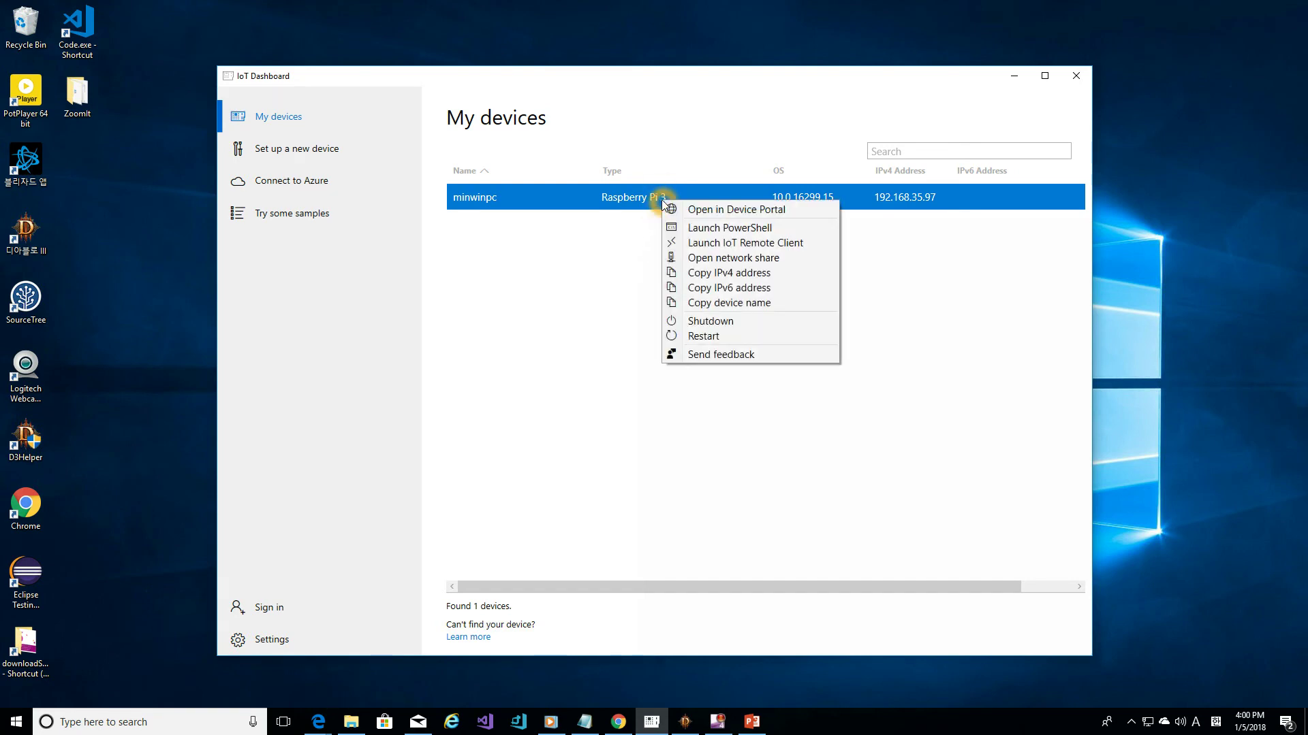
click(727, 249)
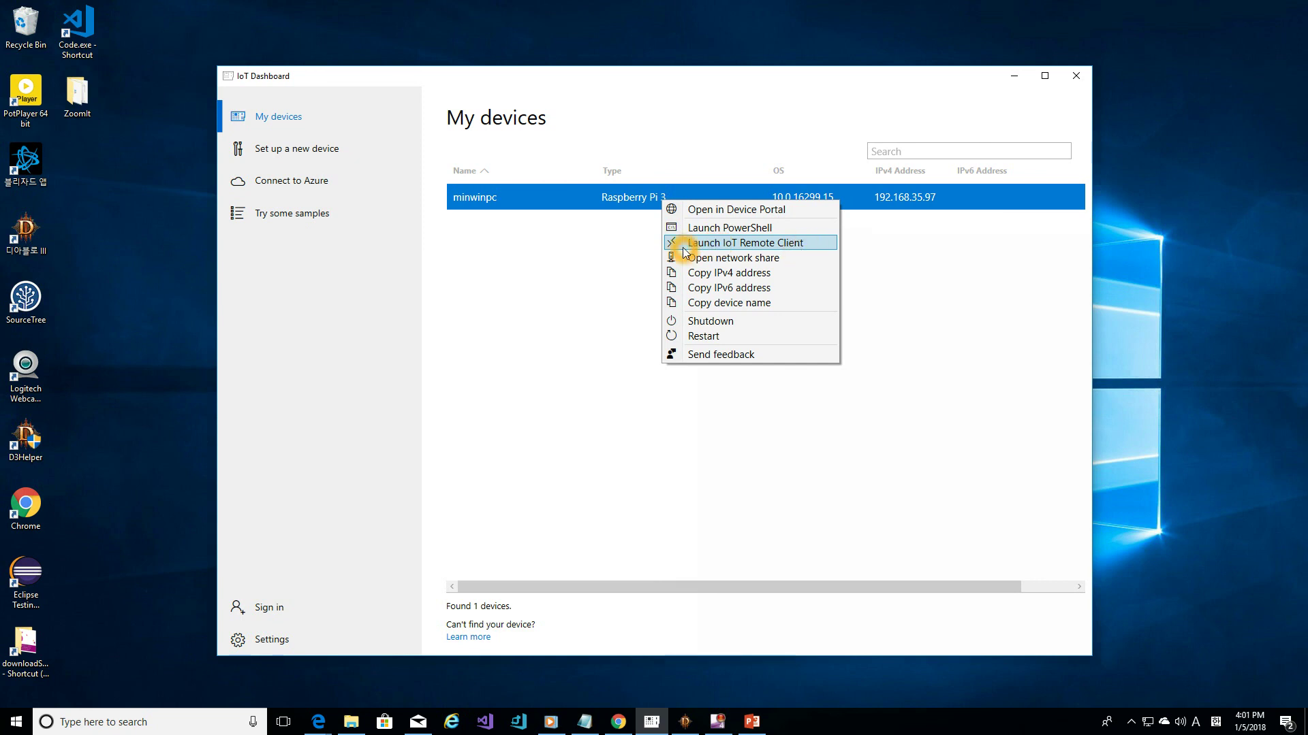
click(705, 244)
click(772, 245)
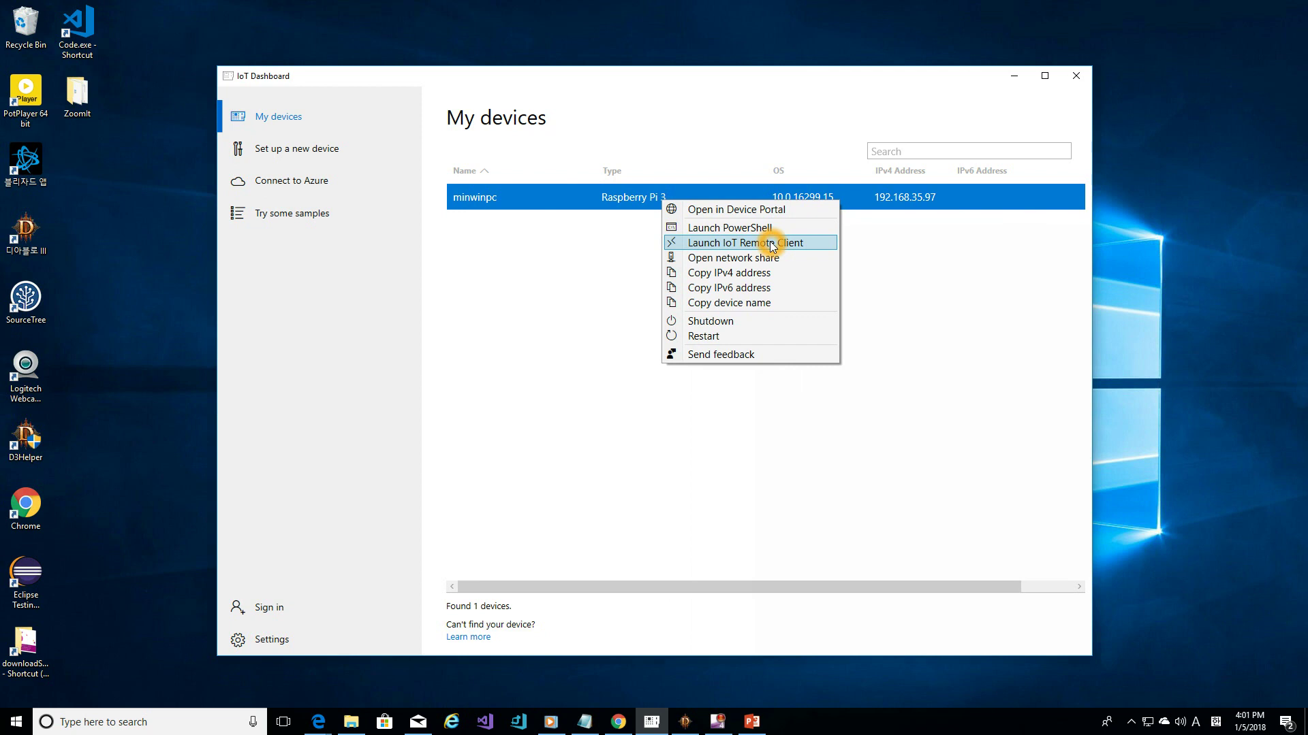
click(959, 415)
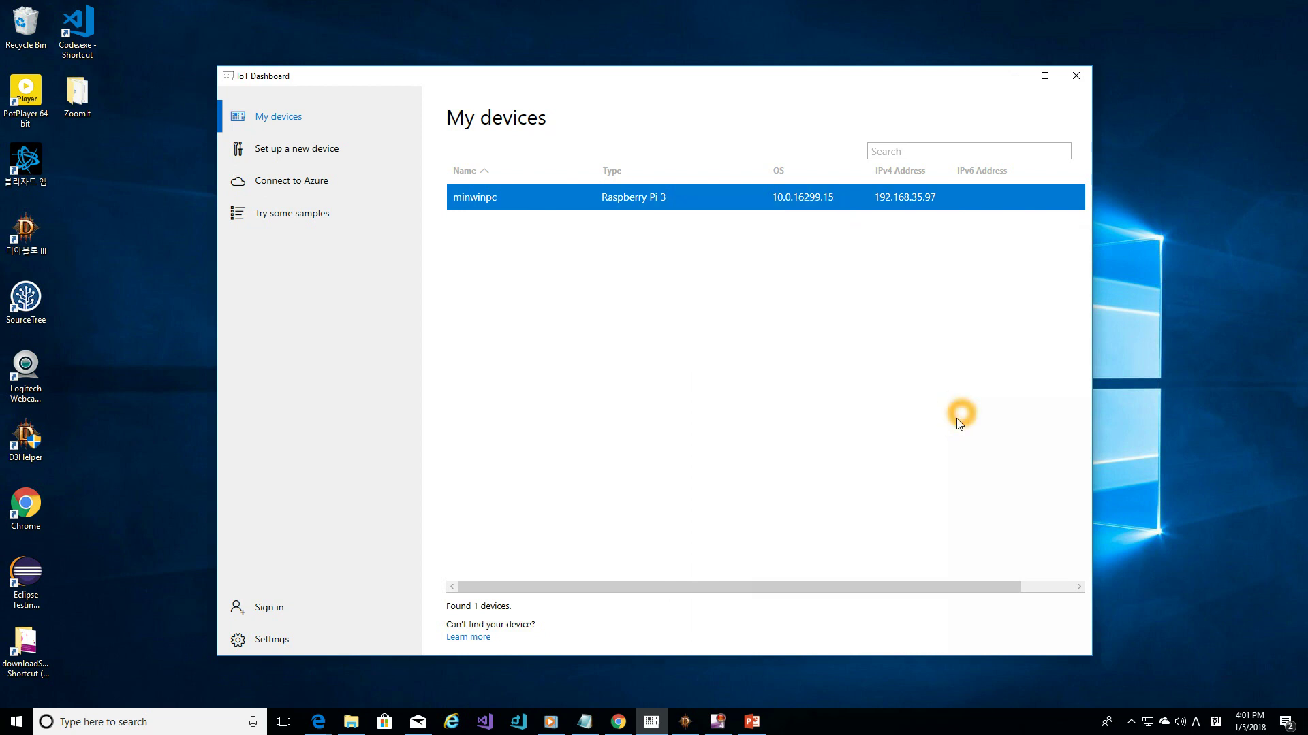